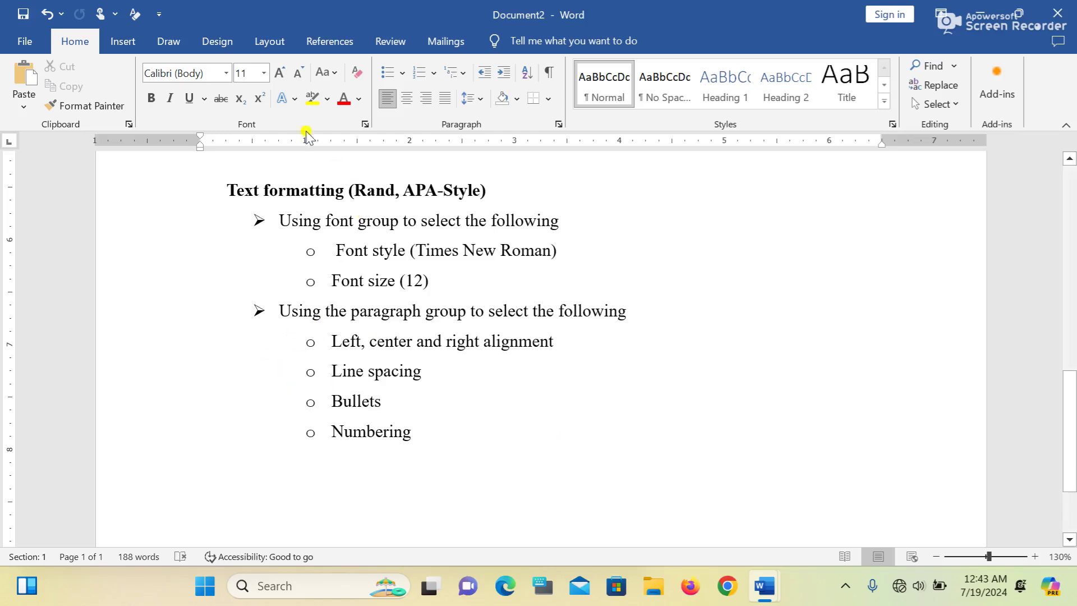
Set the font to Algerian and enter a short sample name in capitals on the empty line below the list.
{"action": "left_click", "coordinate": [227, 75]}
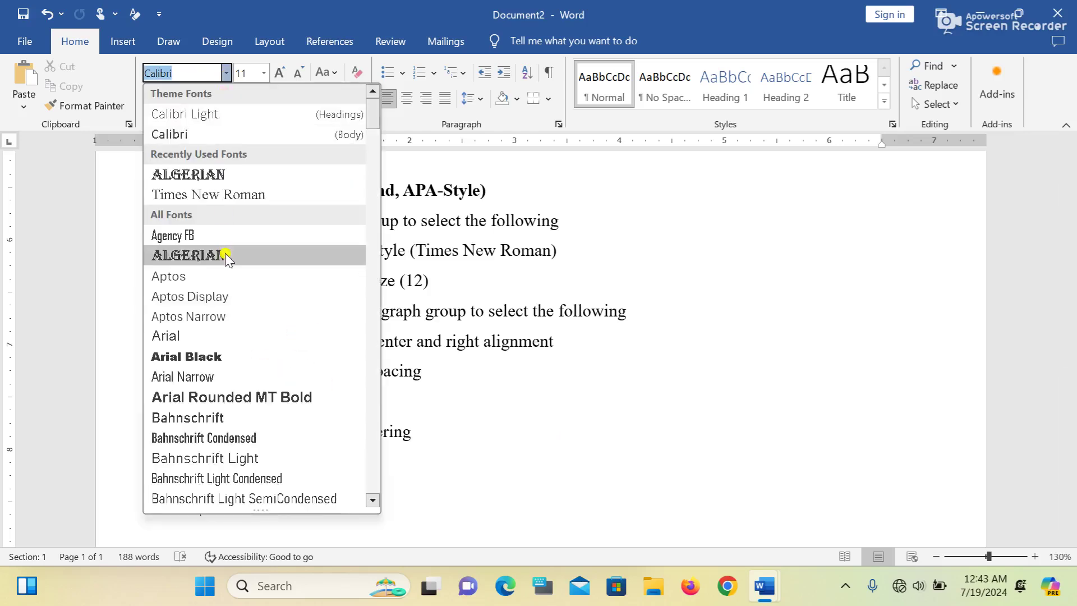
{"action": "scroll", "coordinate": [224, 255], "scroll_direction": "down", "scroll_amount": 1}
{"action": "scroll", "coordinate": [227, 257], "scroll_direction": "down", "scroll_amount": 6}
{"action": "scroll", "coordinate": [226, 255], "scroll_direction": "up", "scroll_amount": 7}
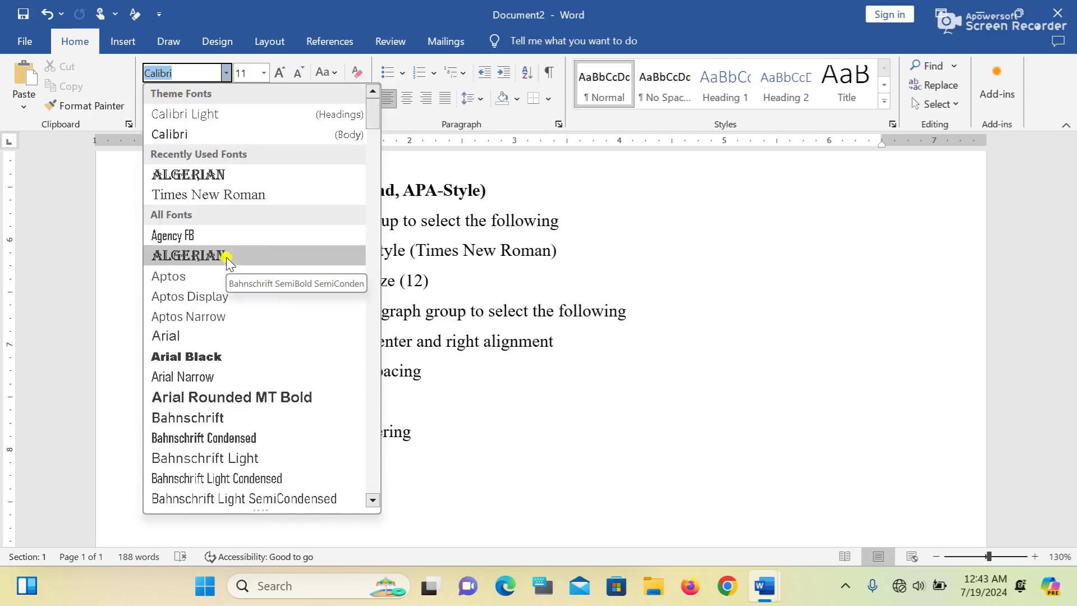
{"action": "left_click", "coordinate": [224, 176]}
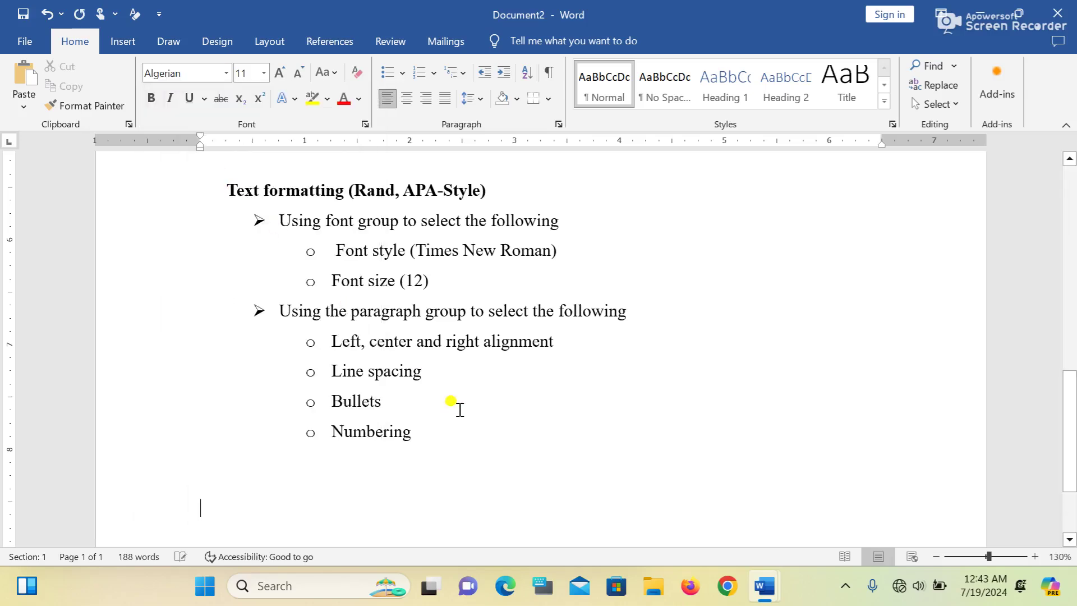
{"action": "type", "text": "NANA"}
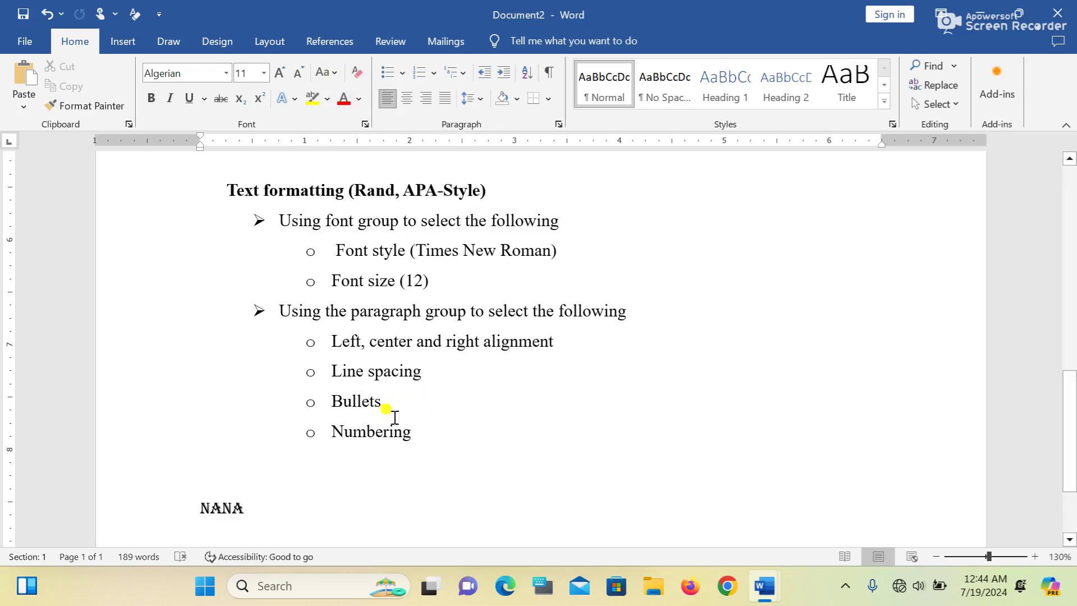
Change the case of the "Numbering" bullet item to UPPERCASE.
{"action": "triple_click", "coordinate": [378, 432]}
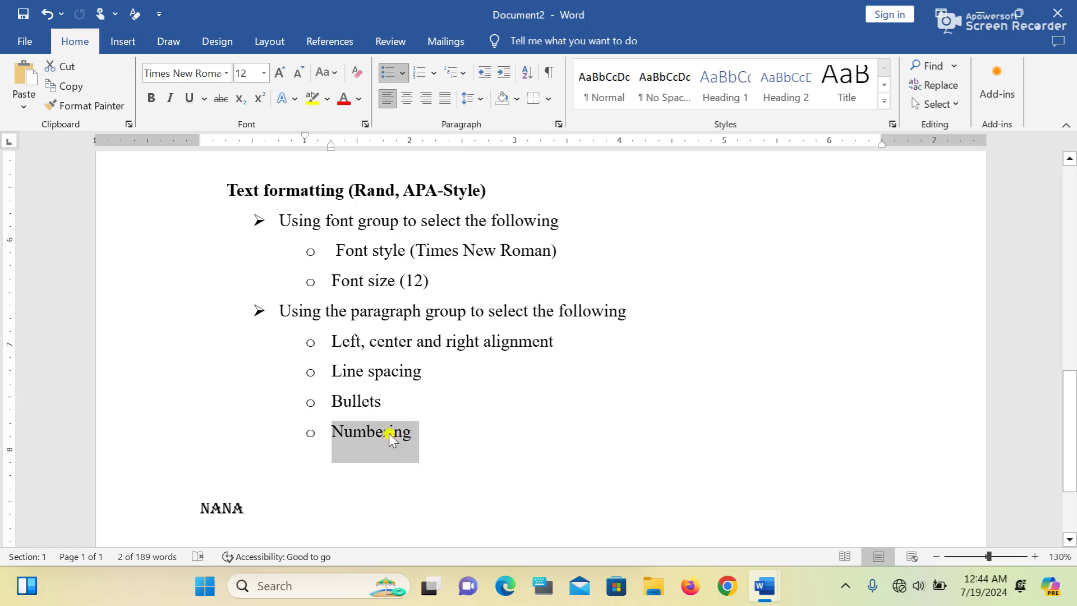
{"action": "left_click", "coordinate": [336, 75]}
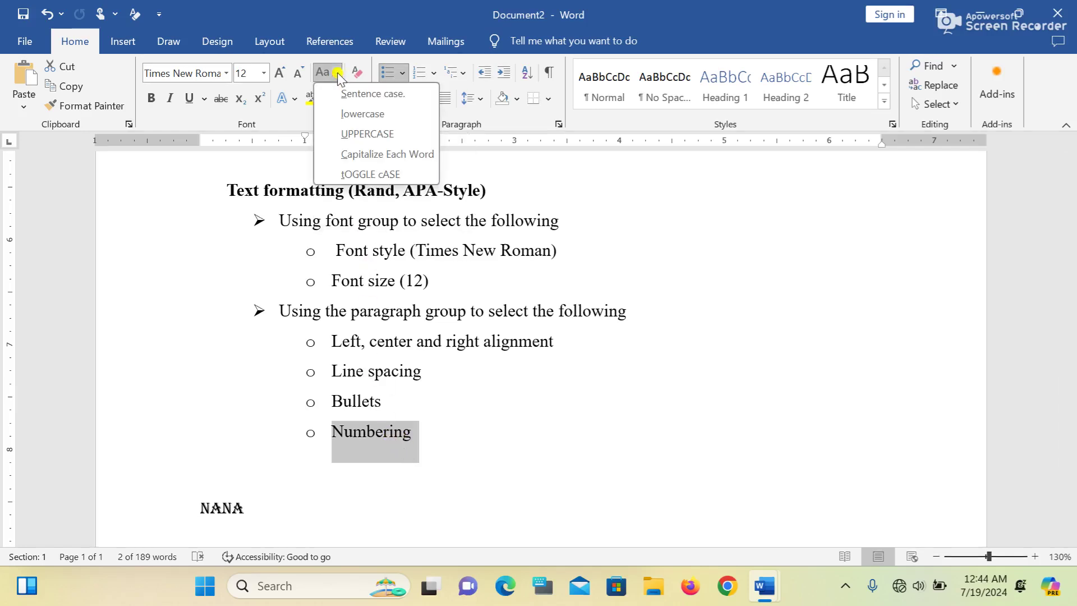
{"action": "left_click", "coordinate": [360, 134]}
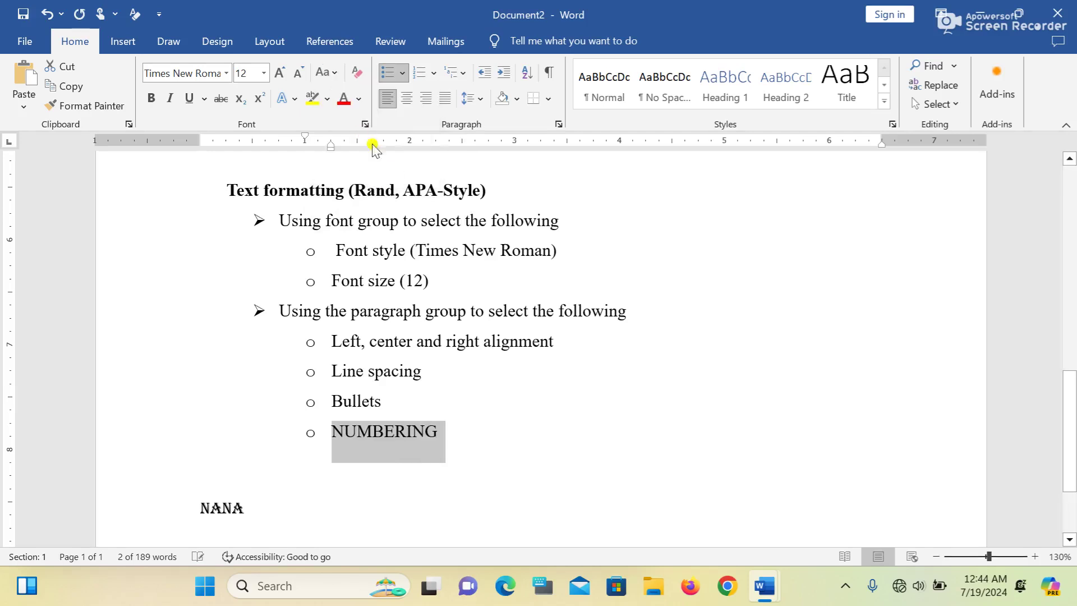
{"action": "left_click", "coordinate": [472, 440]}
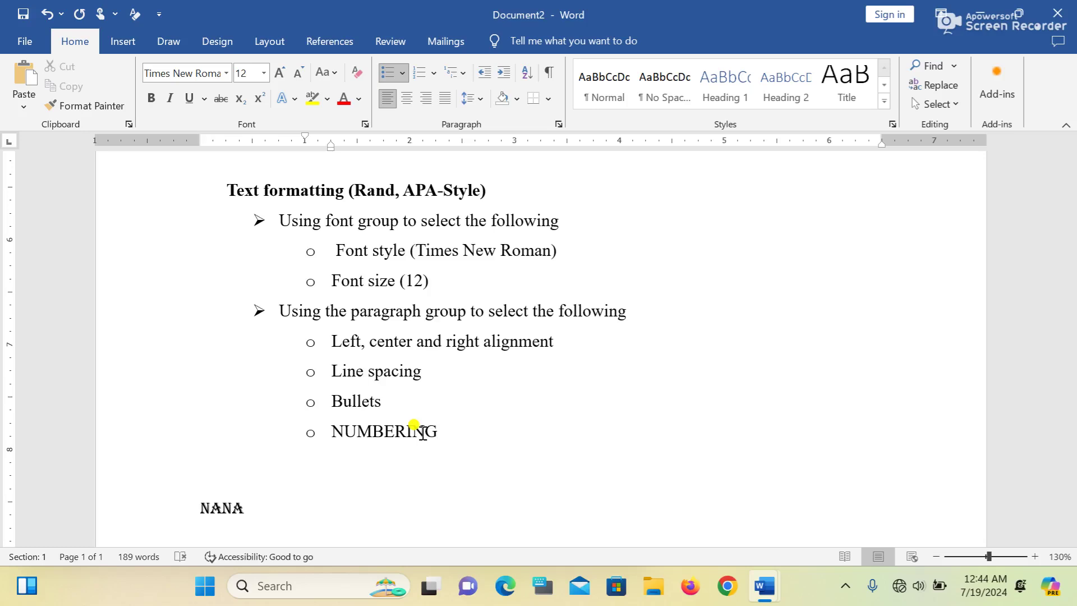
Apply bold, italic and underline to the last bullet item, "NUMBERING".
{"action": "triple_click", "coordinate": [392, 433]}
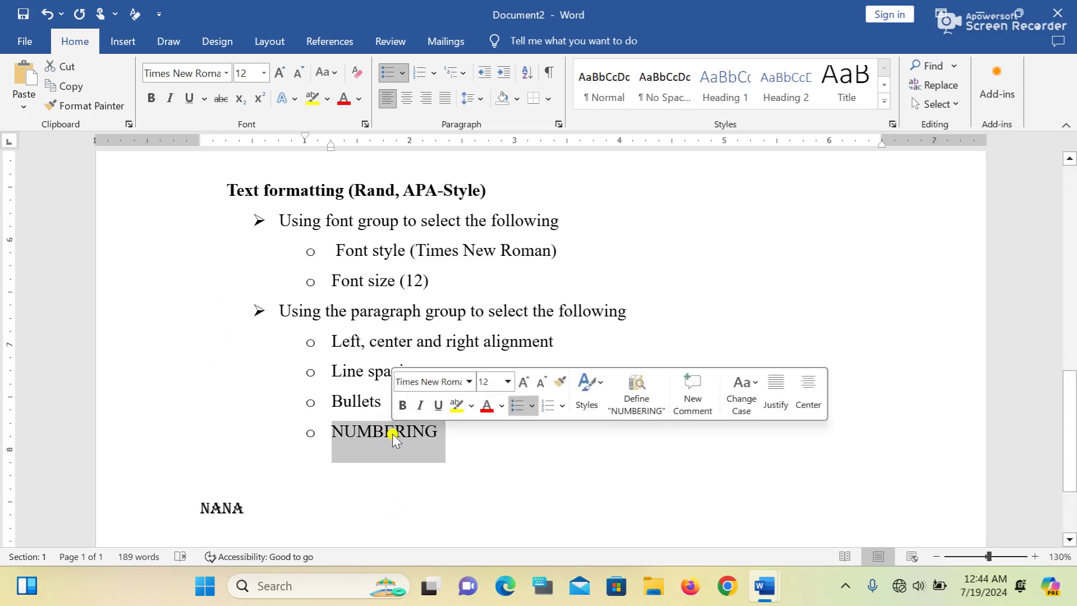
{"action": "left_click", "coordinate": [151, 99]}
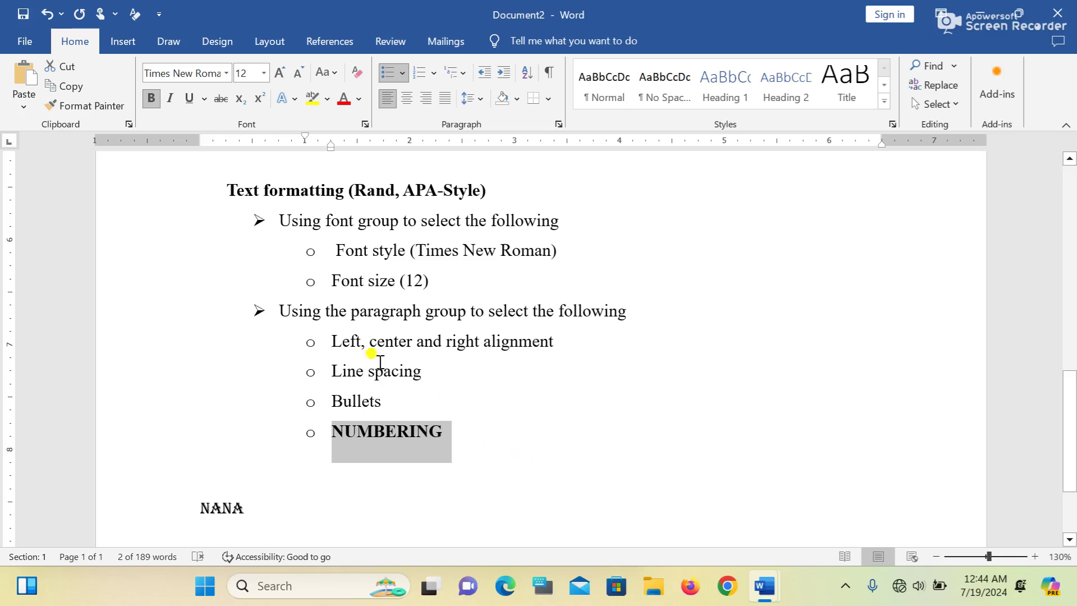
{"action": "left_click", "coordinate": [170, 100]}
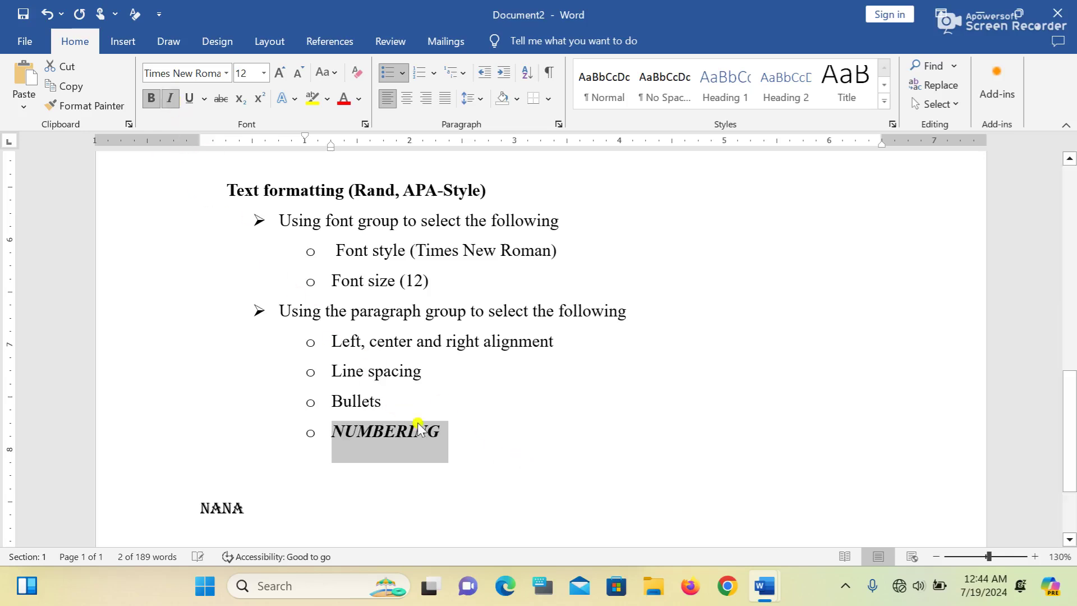
{"action": "left_click", "coordinate": [191, 98]}
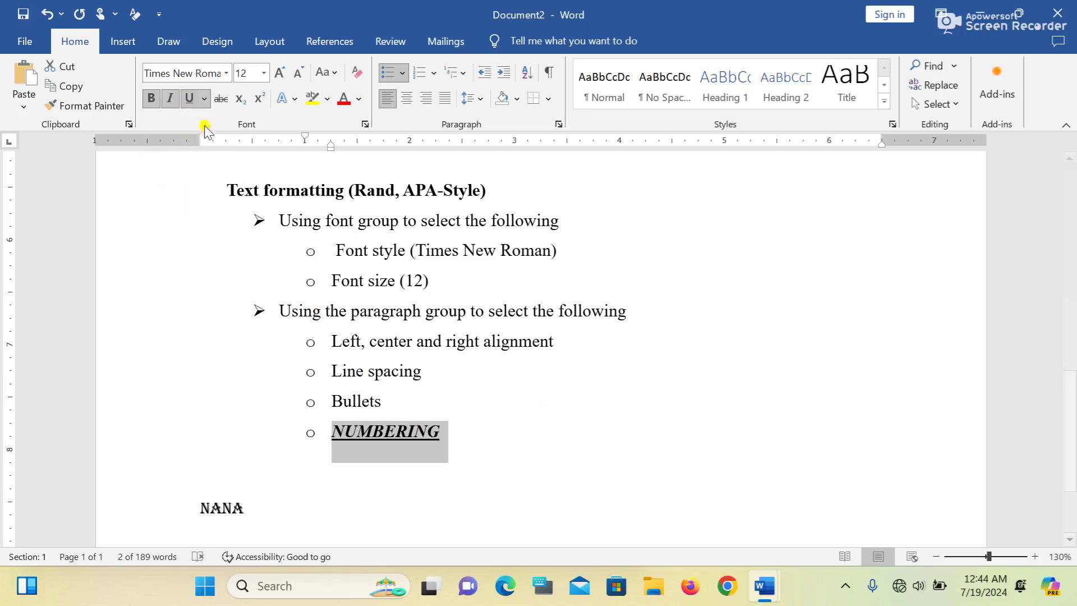
Remove the underline, italic and bold formatting from the "NUMBERING" bullet item.
{"action": "left_click", "coordinate": [190, 101]}
{"action": "left_click", "coordinate": [171, 101]}
{"action": "left_click", "coordinate": [157, 101]}
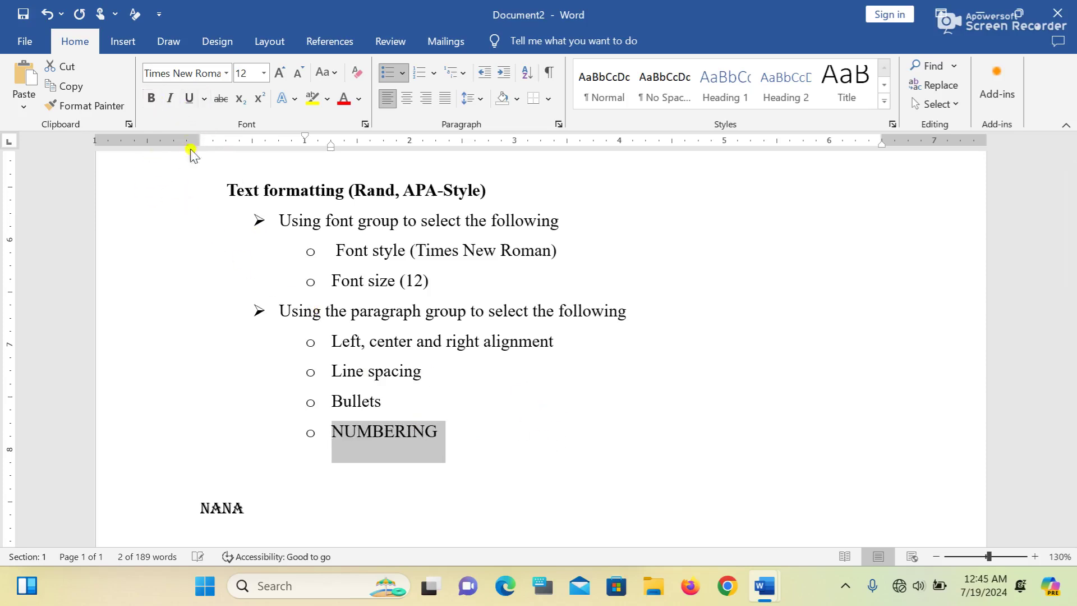
{"action": "left_click", "coordinate": [484, 447]}
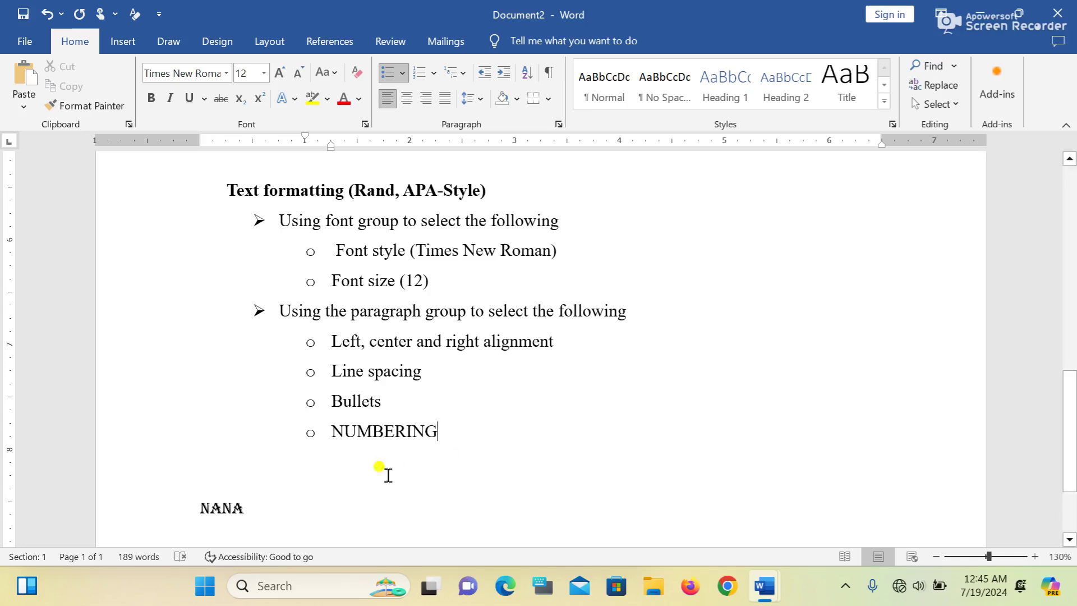
Delete the sample name in Algerian from the line below the bullet list.
{"action": "left_click", "coordinate": [278, 508]}
{"action": "key", "text": "BackSpace"}
{"action": "key", "text": "BackSpace"}
{"action": "key", "text": "BackSpace"}
{"action": "key", "text": "BackSpace"}
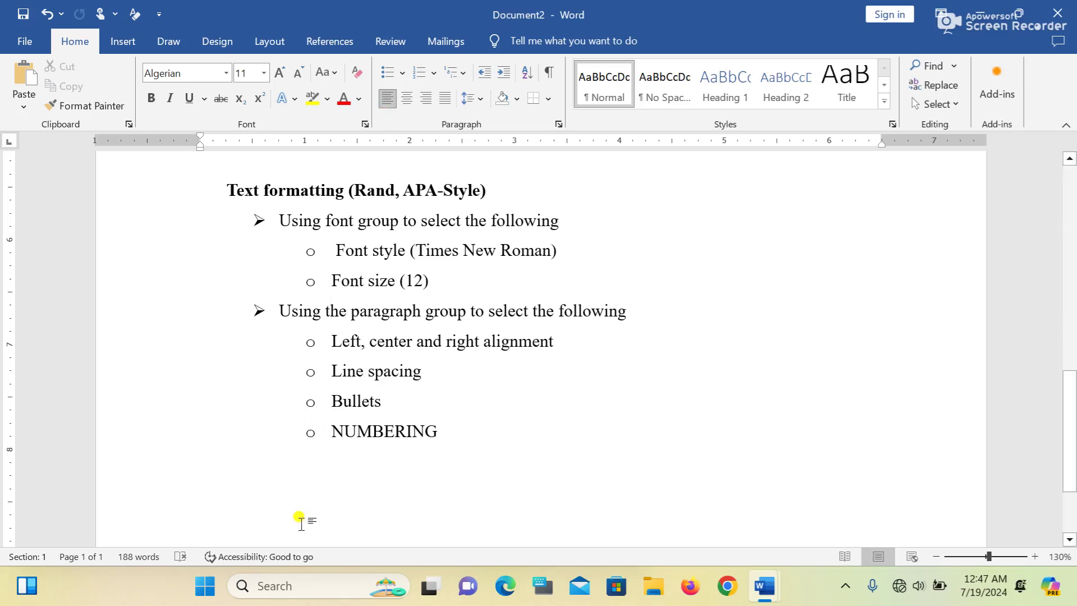
{"action": "type", "text": "MY"}
{"action": "key", "text": "BackSpace"}
{"action": "key", "text": "BackSpace"}
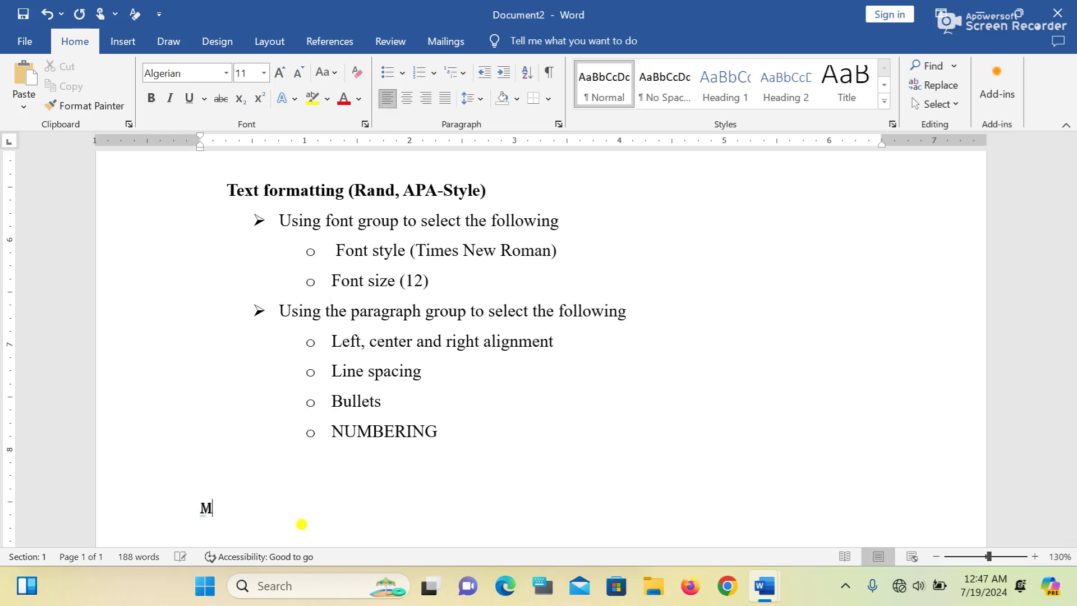
Set the font to Times New Roman and enter "My name" as a centered line below the list.
{"action": "left_click", "coordinate": [226, 73]}
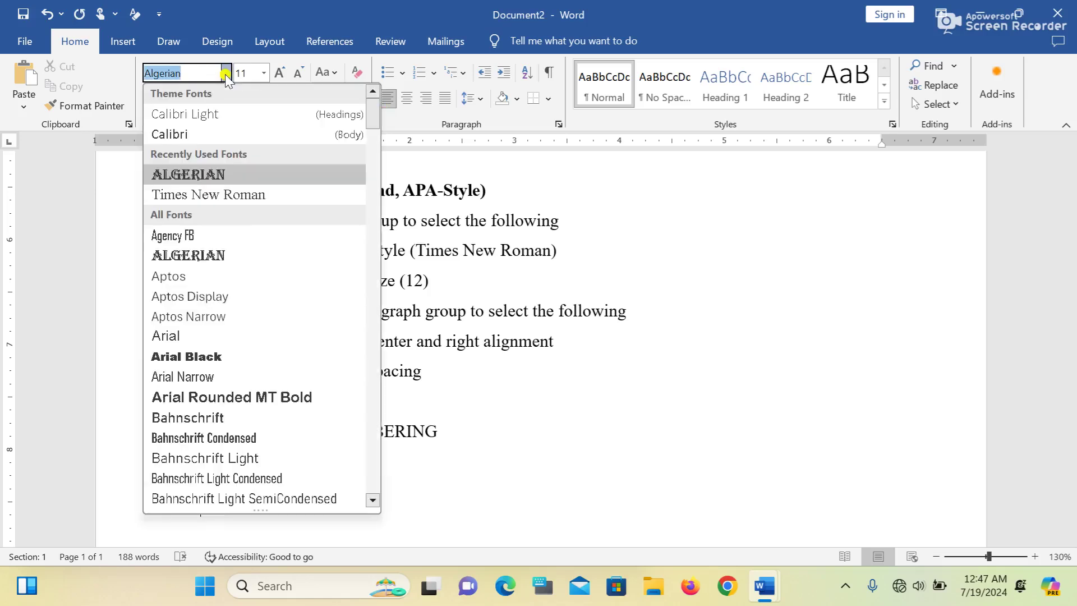
{"action": "left_click", "coordinate": [199, 196]}
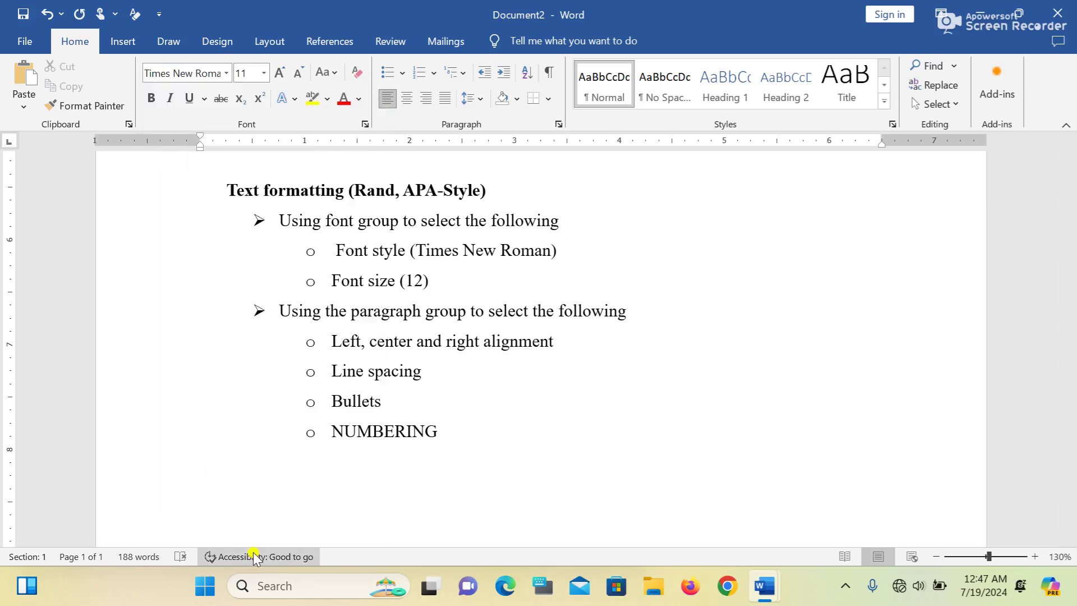
{"action": "type", "text": "My name"}
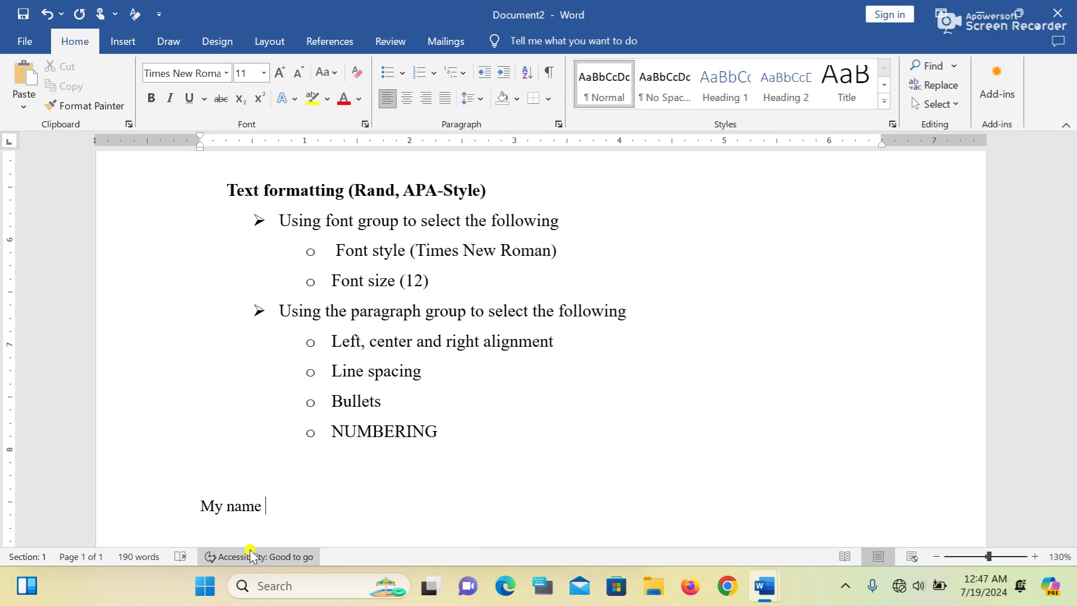
{"action": "left_click", "coordinate": [410, 103]}
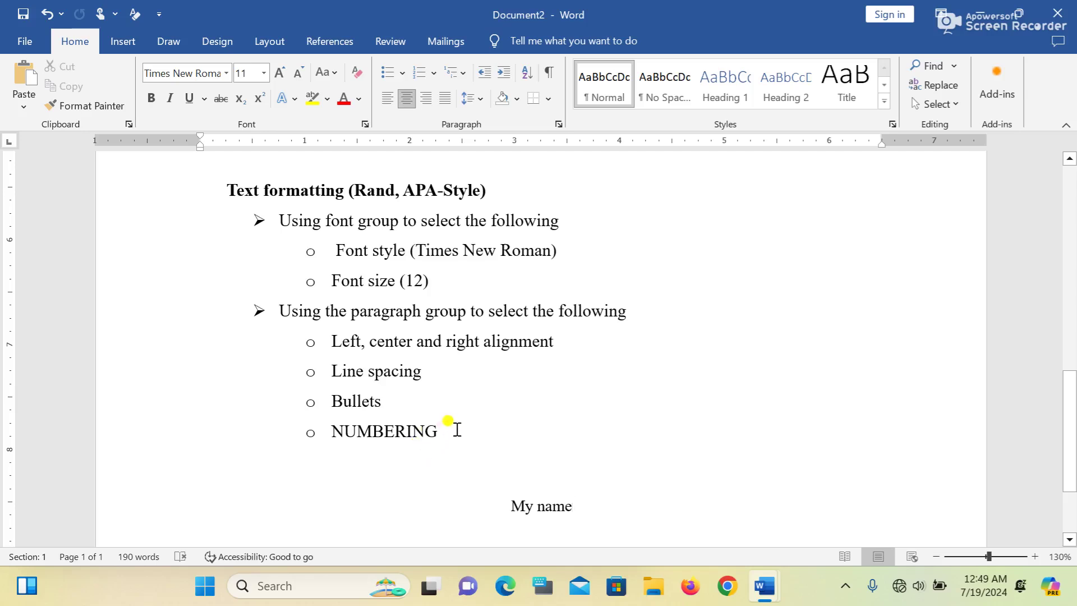
Delete the text "My name" below the list and set the empty line back to left alignment.
{"action": "scroll", "coordinate": [457, 429], "scroll_direction": "down", "scroll_amount": 3}
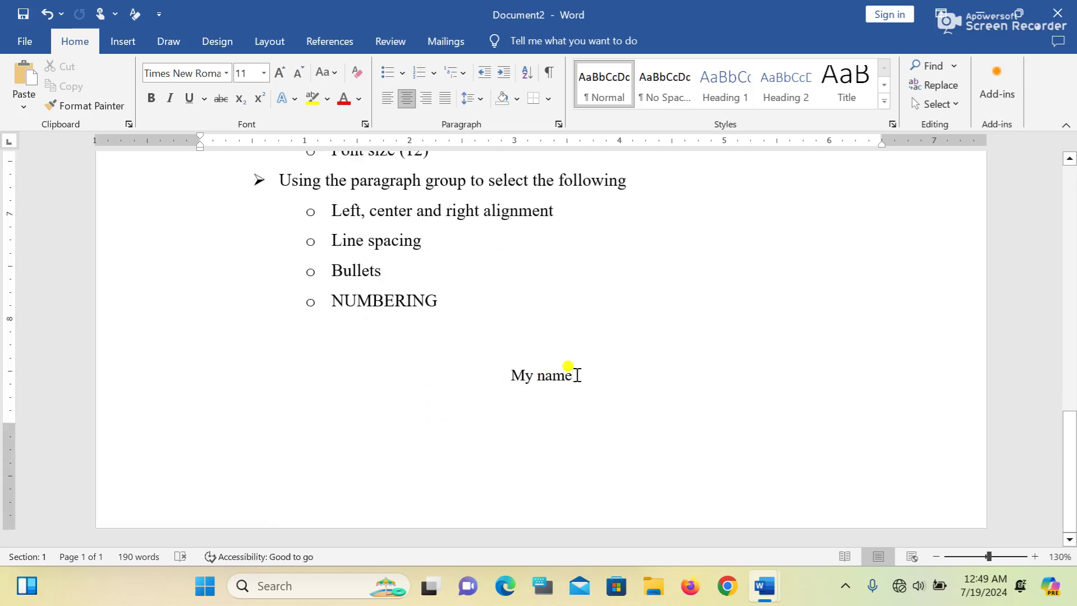
{"action": "key", "text": "BackSpace"}
{"action": "key", "text": "BackSpace"}
{"action": "key", "text": "BackSpace"}
{"action": "key", "text": "BackSpace"}
{"action": "key", "text": "BackSpace"}
{"action": "key", "text": "BackSpace"}
{"action": "key", "text": "BackSpace"}
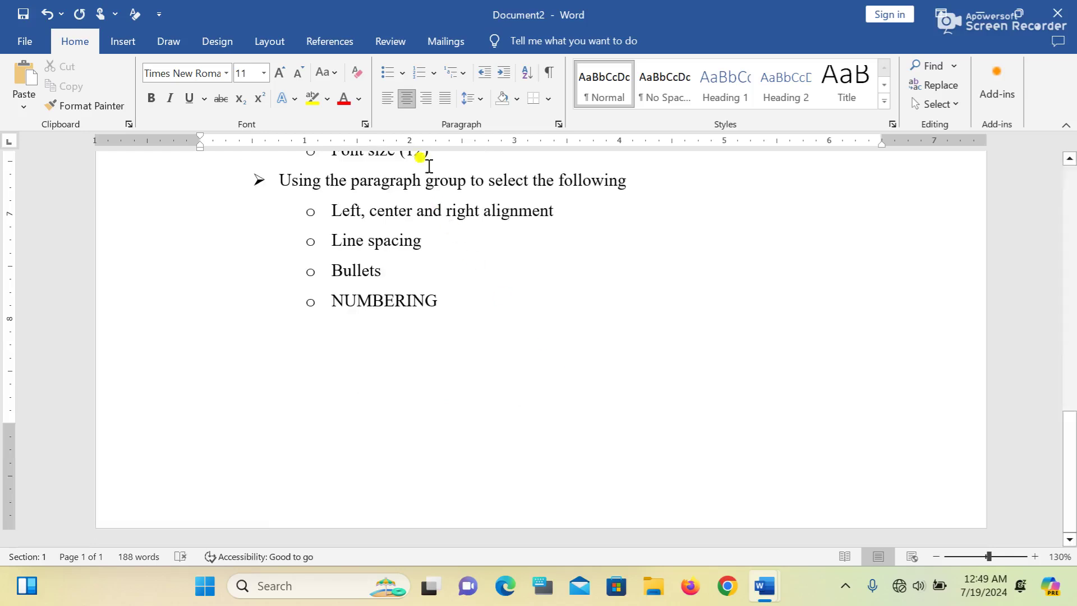
{"action": "left_click", "coordinate": [387, 98]}
Generate sample paragraphs below the bullet list with the =rand(4,9) function.
{"action": "type", "text": "=ra"}
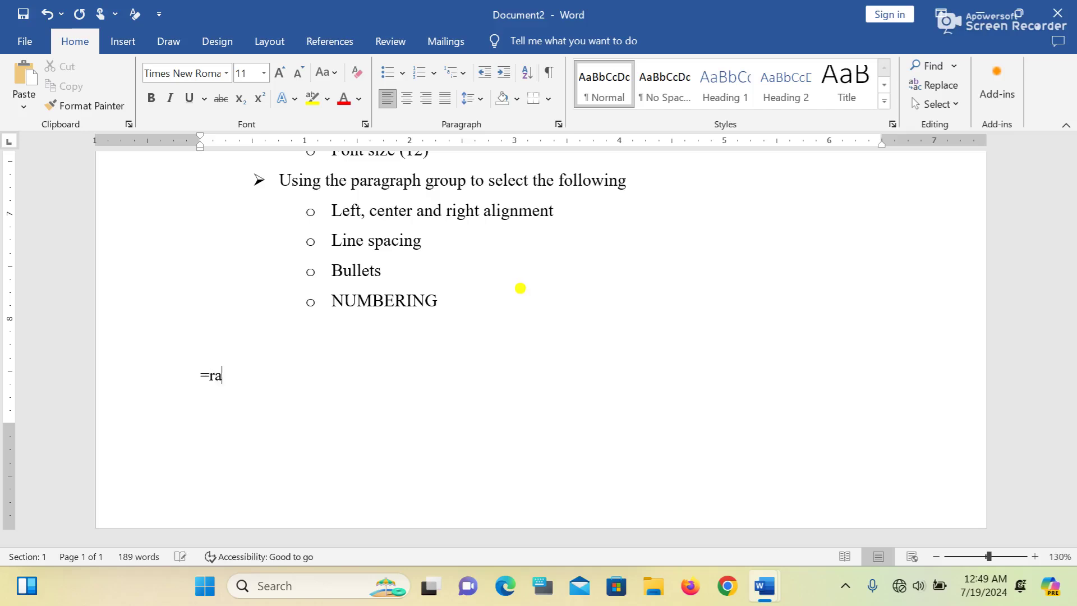
{"action": "type", "text": "nd(4,9)"}
{"action": "key", "text": "Return"}
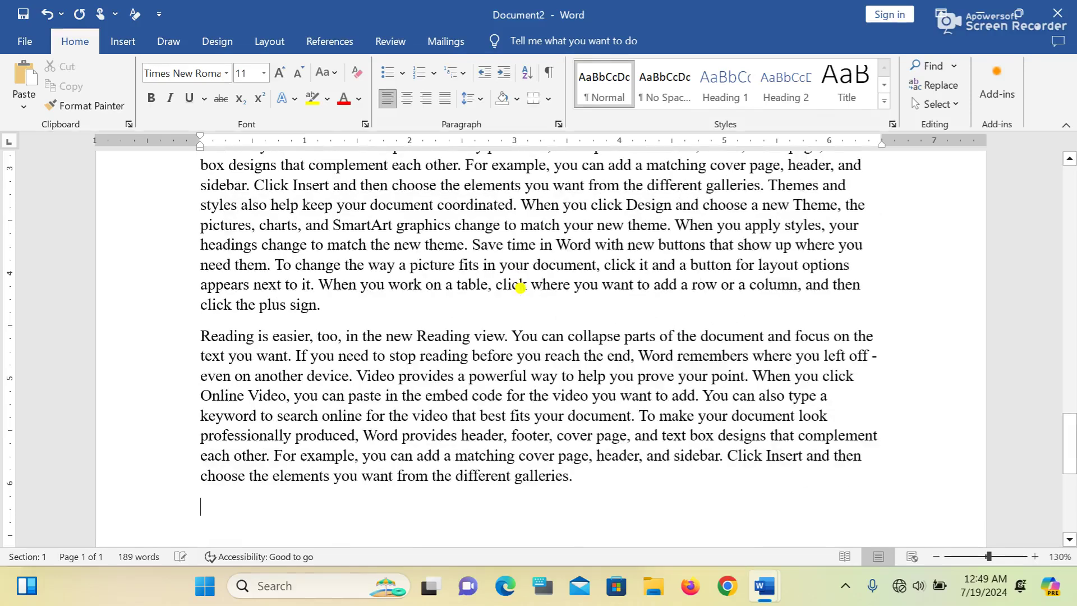
Justify the generated sample text on the second page, from its first line to the end of the document.
{"action": "scroll", "coordinate": [497, 310], "scroll_direction": "up", "scroll_amount": 3}
{"action": "scroll", "coordinate": [497, 310], "scroll_direction": "up", "scroll_amount": 4}
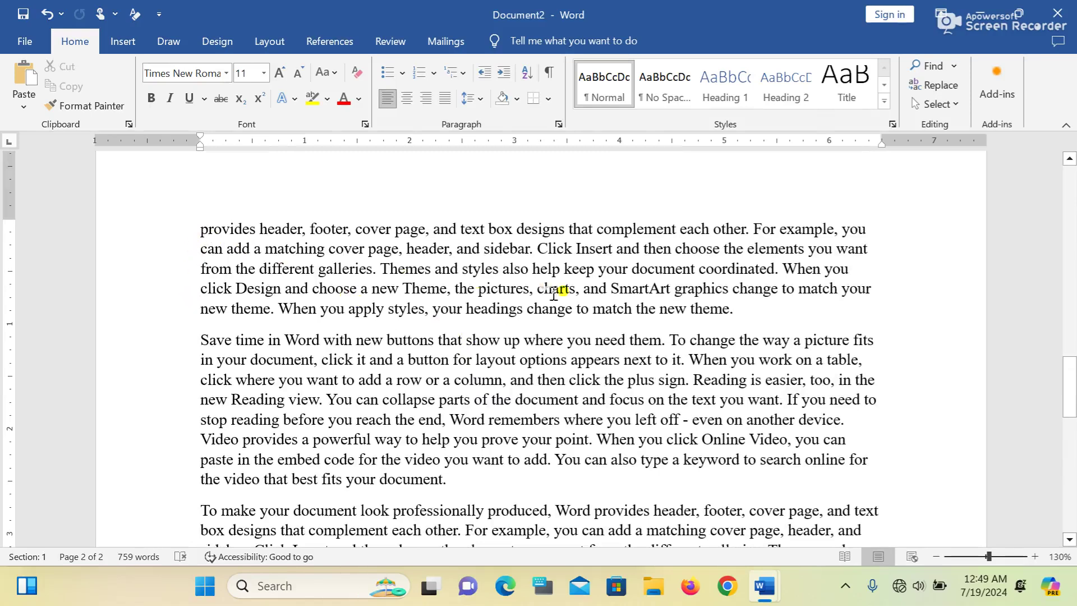
{"action": "scroll", "coordinate": [855, 356], "scroll_direction": "down", "scroll_amount": 2}
{"action": "scroll", "coordinate": [855, 355], "scroll_direction": "down", "scroll_amount": 4}
{"action": "scroll", "coordinate": [612, 311], "scroll_direction": "up", "scroll_amount": 5}
{"action": "left_click_drag", "start_coordinate": [197, 230], "coordinate": [815, 320]}
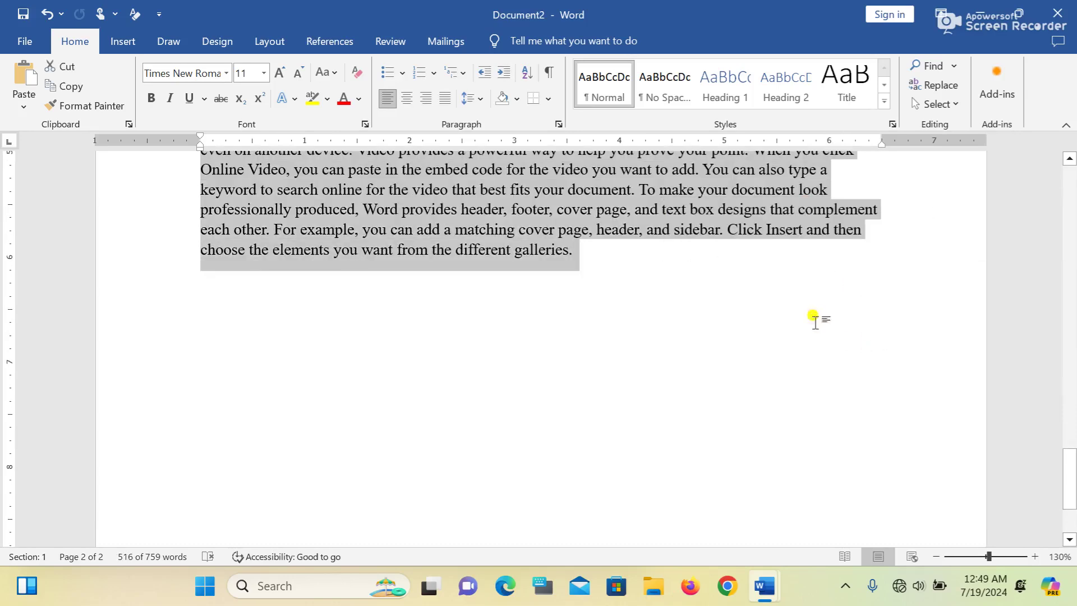
{"action": "left_click", "coordinate": [445, 98]}
{"action": "scroll", "coordinate": [713, 371], "scroll_direction": "up", "scroll_amount": 2}
{"action": "scroll", "coordinate": [712, 371], "scroll_direction": "up", "scroll_amount": 5}
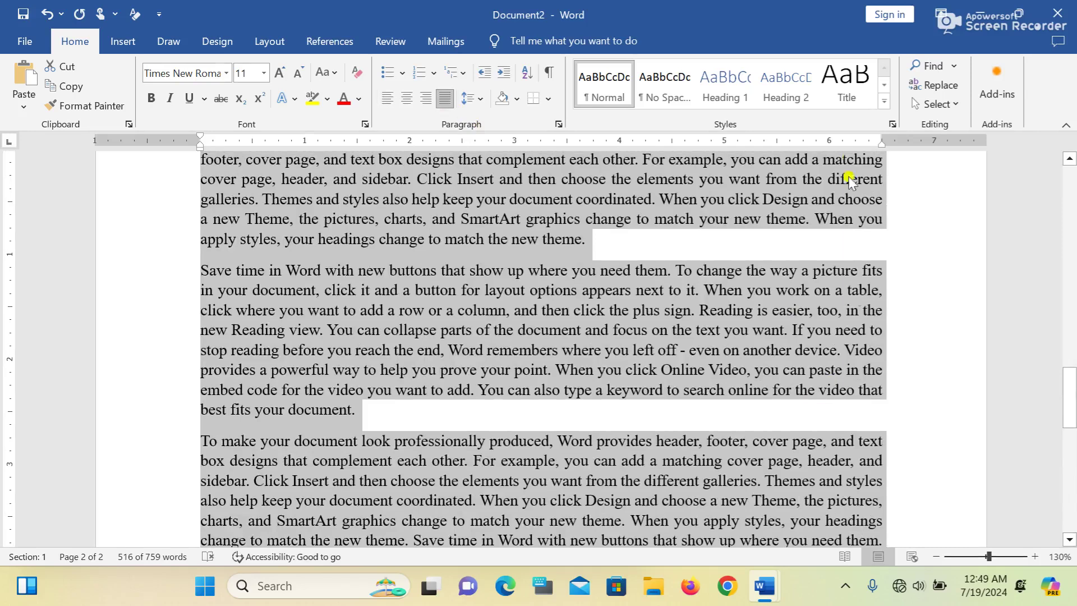
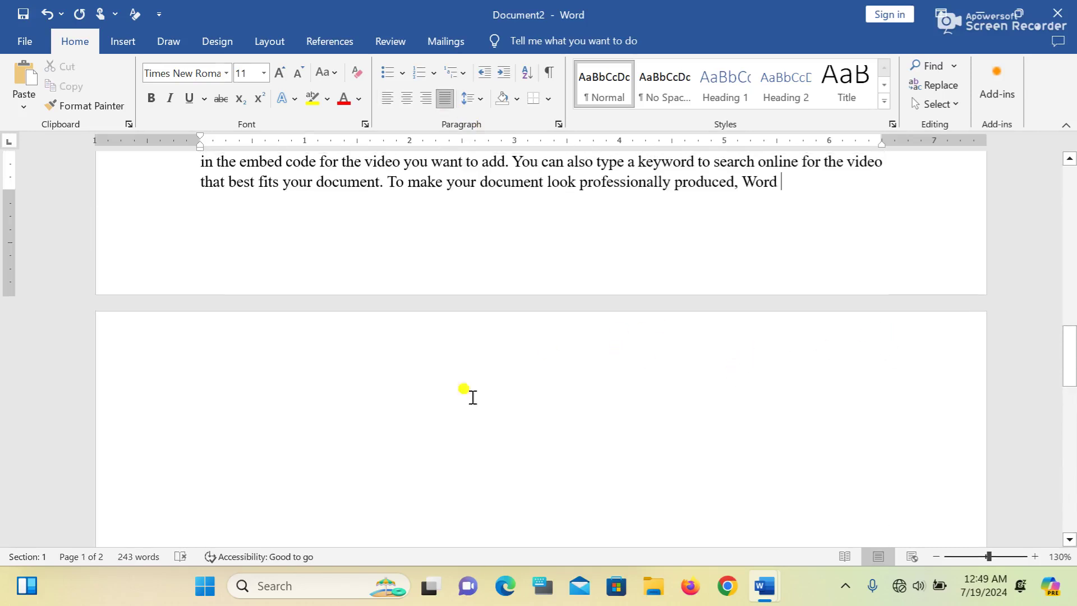
Delete all of the generated sample text below the bullet list.
{"action": "scroll", "coordinate": [449, 399], "scroll_direction": "up", "scroll_amount": 5}
{"action": "left_click_drag", "start_coordinate": [200, 352], "coordinate": [789, 405]}
{"action": "key", "text": "Delete"}
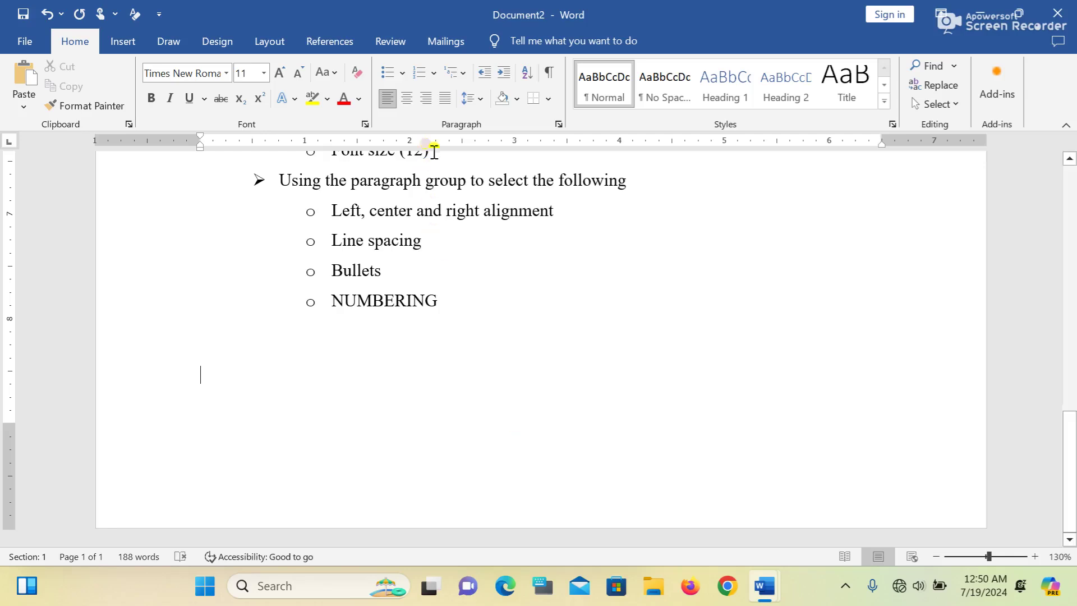
Set the empty line below the list to justified alignment and generate sample paragraphs there with =rand(4,8).
{"action": "left_click", "coordinate": [445, 98]}
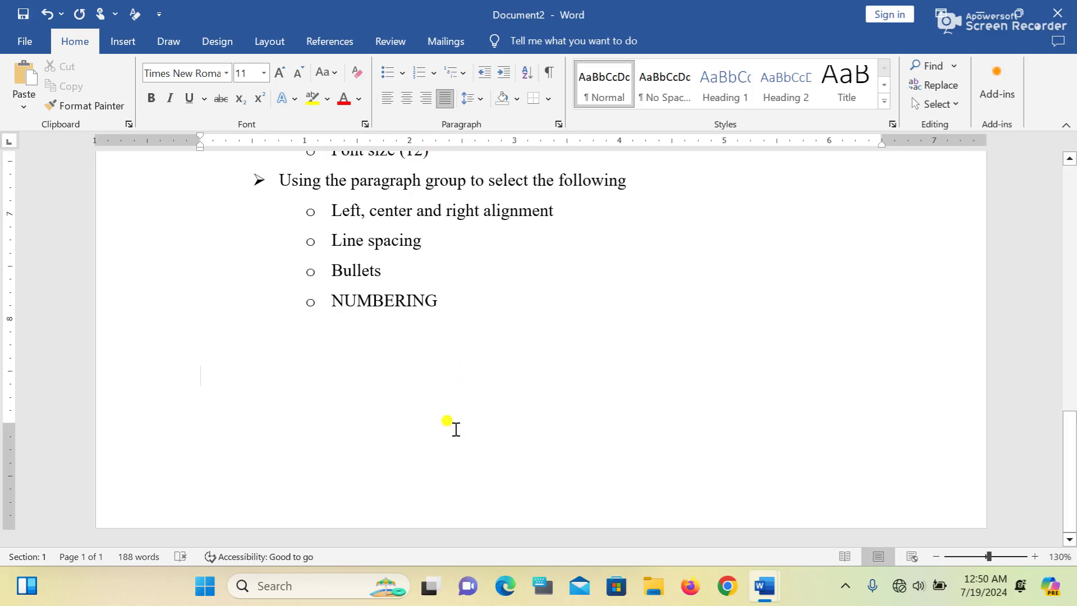
{"action": "type", "text": "r"}
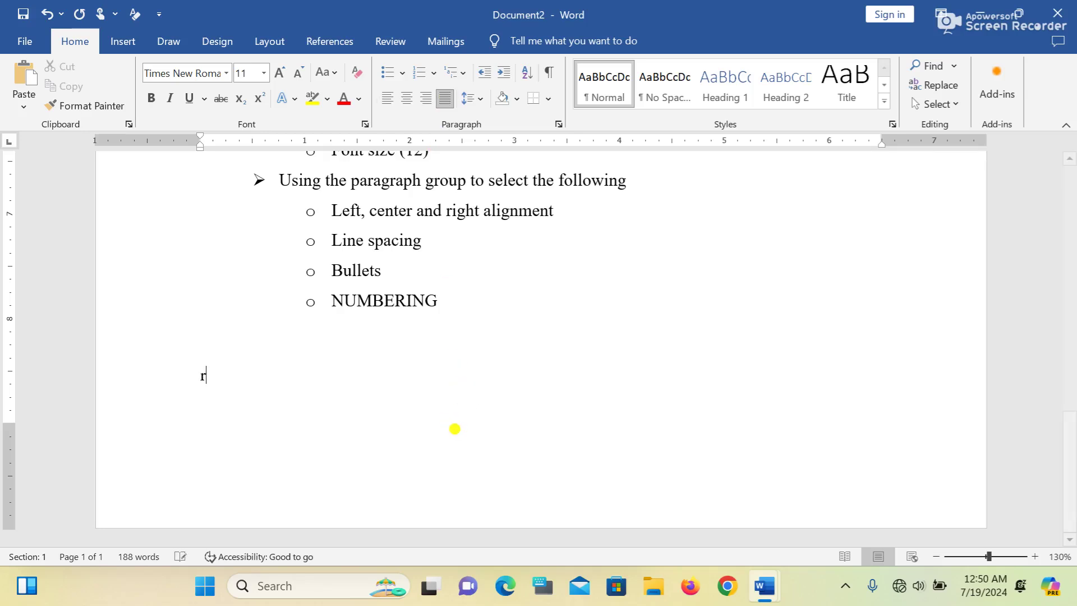
{"action": "type", "text": "and"}
{"action": "key", "text": "BackSpace"}
{"action": "key", "text": "BackSpace"}
{"action": "key", "text": "BackSpace"}
{"action": "type", "text": "=rand"}
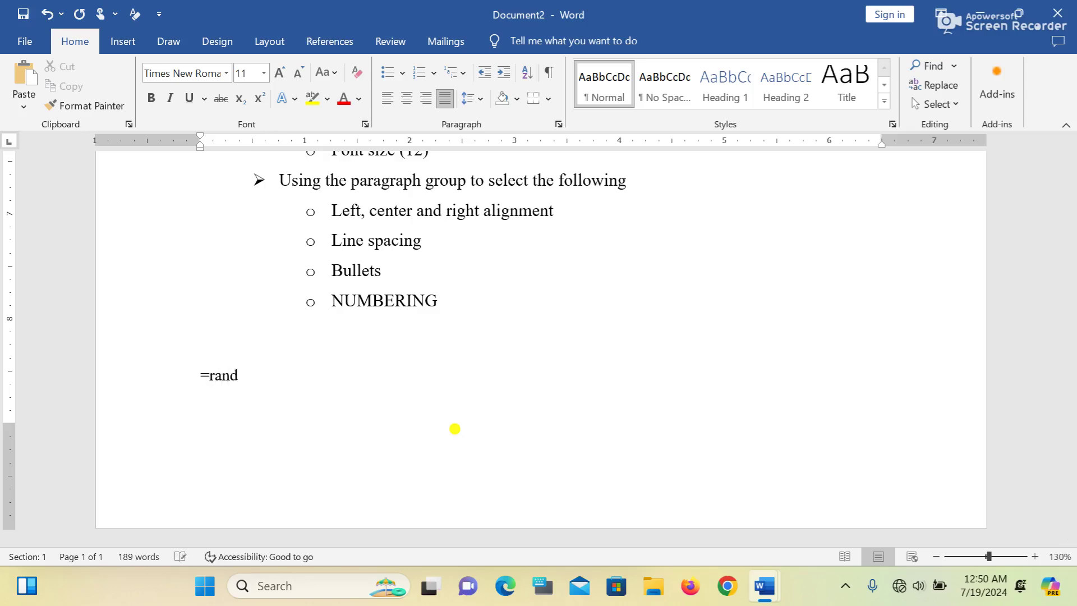
{"action": "type", "text": "(4,8)"}
{"action": "key", "text": "Return"}
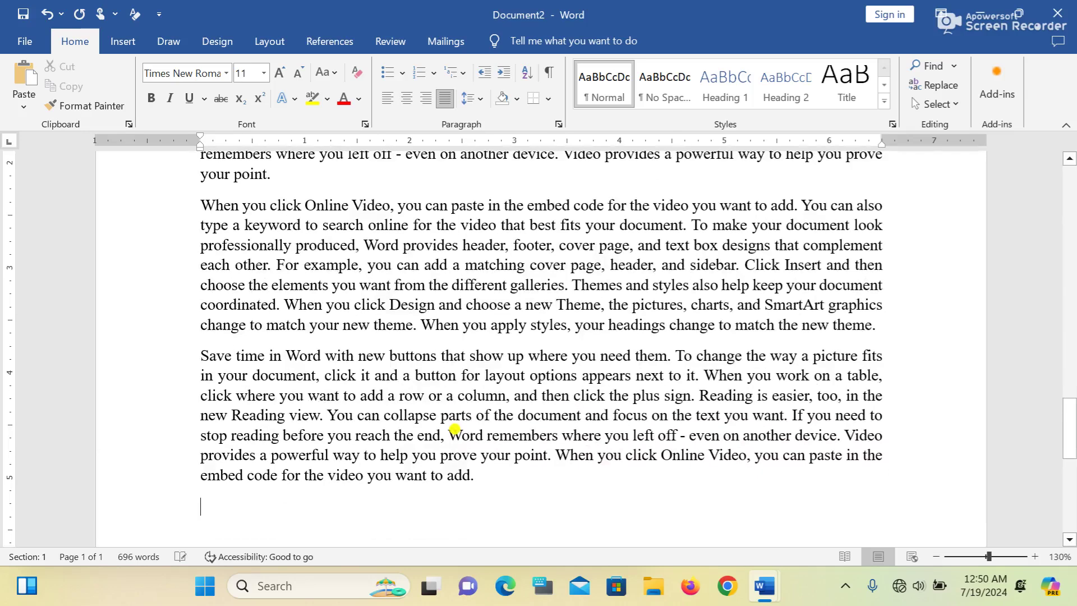
{"action": "scroll", "coordinate": [519, 459], "scroll_direction": "up", "scroll_amount": 10}
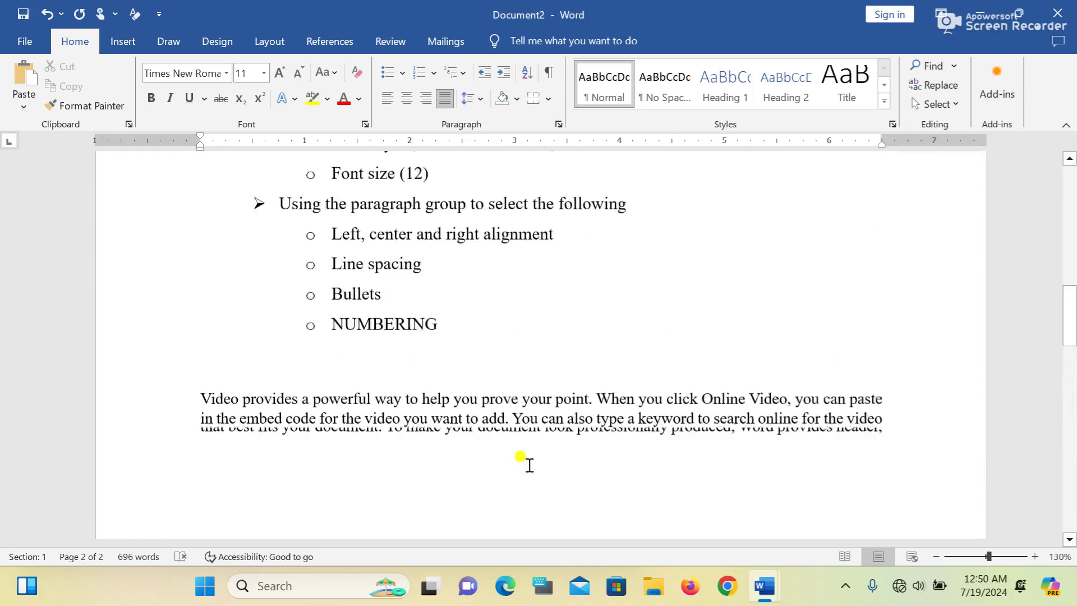
{"action": "scroll", "coordinate": [526, 463], "scroll_direction": "down", "scroll_amount": 3}
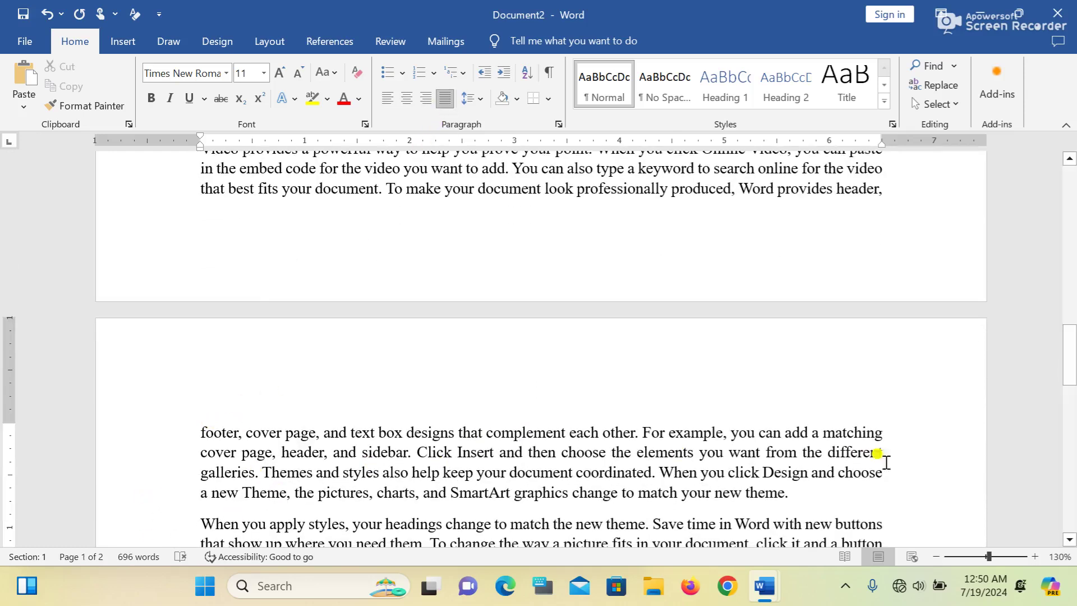
Push the justified sample text below the bullet list onto the next page, starting from the empty line above it.
{"action": "scroll", "coordinate": [870, 453], "scroll_direction": "down", "scroll_amount": 4}
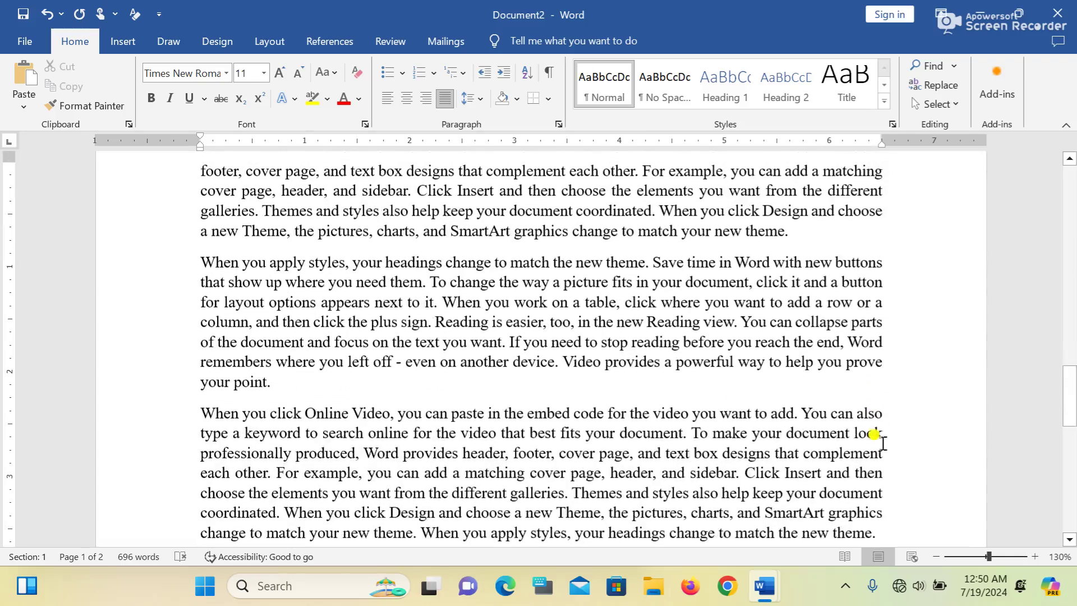
{"action": "scroll", "coordinate": [878, 418], "scroll_direction": "down", "scroll_amount": 2}
{"action": "scroll", "coordinate": [468, 390], "scroll_direction": "up", "scroll_amount": 1}
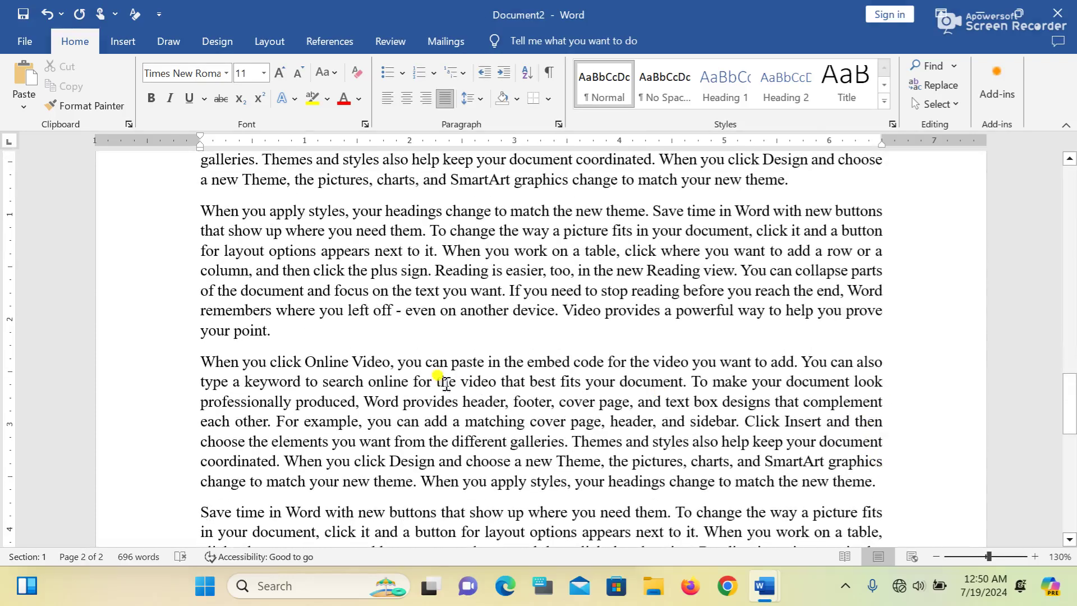
{"action": "scroll", "coordinate": [325, 348], "scroll_direction": "up", "scroll_amount": 3}
{"action": "scroll", "coordinate": [789, 392], "scroll_direction": "up", "scroll_amount": 6}
{"action": "scroll", "coordinate": [617, 420], "scroll_direction": "down", "scroll_amount": 1}
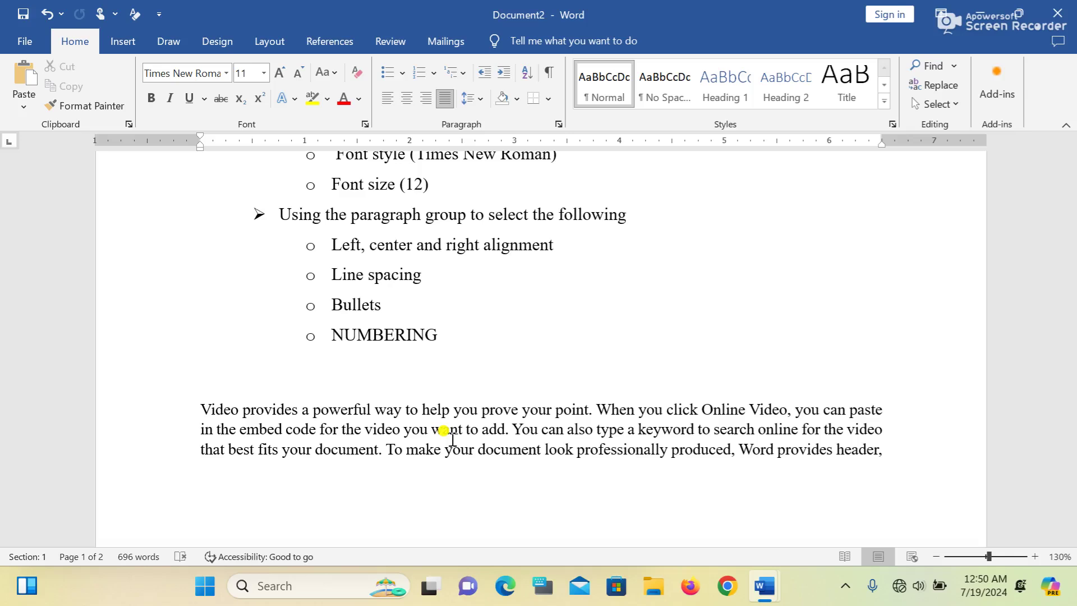
{"action": "left_click", "coordinate": [236, 385]}
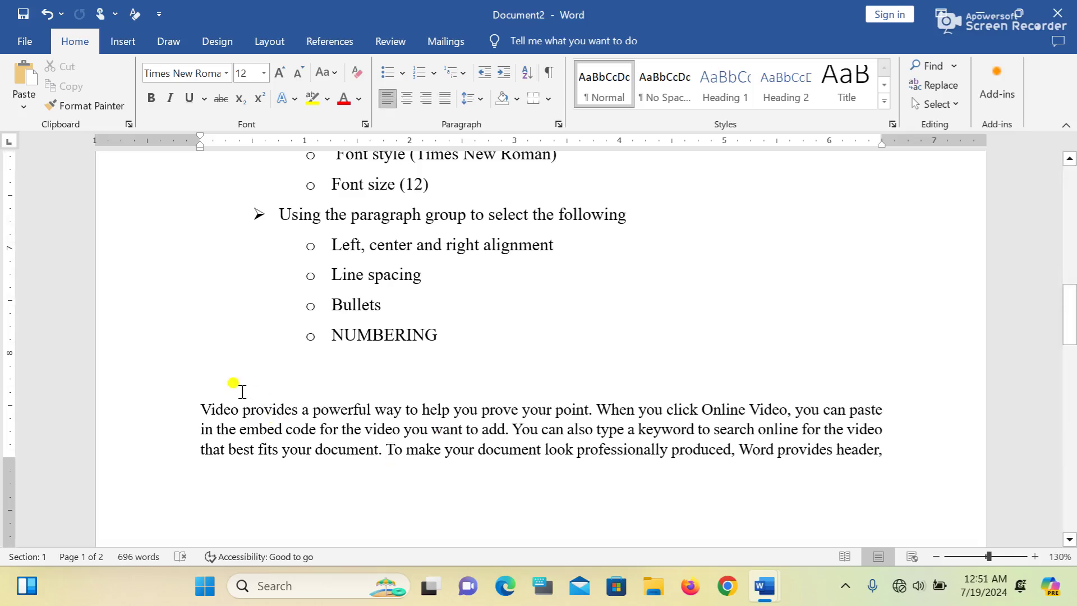
{"action": "key", "text": "ctrl+z"}
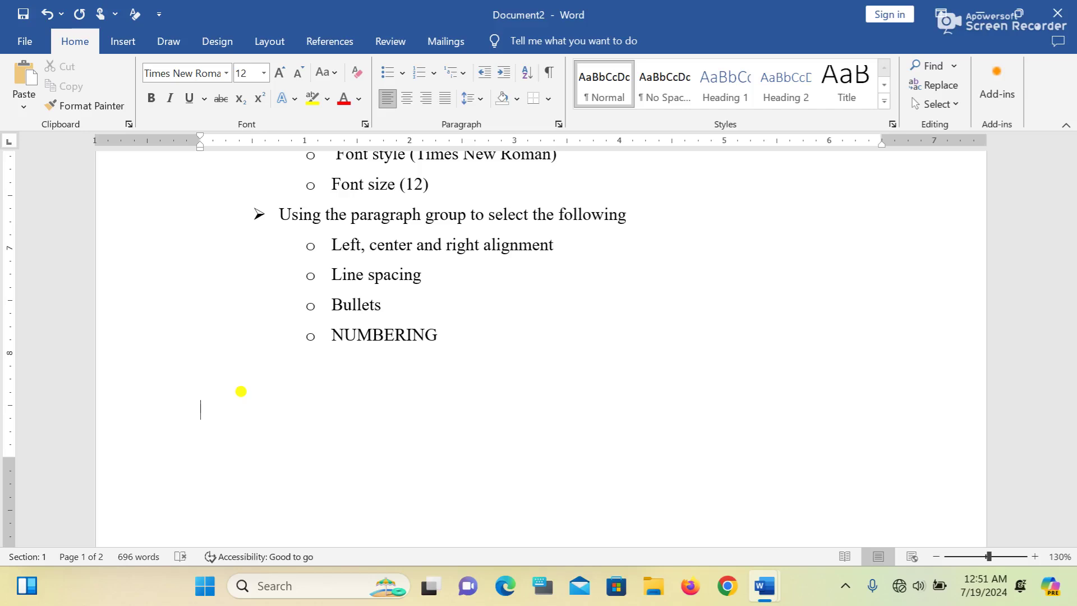
Enter the word "Name" on the line below the bullet list and start a new line under it.
{"action": "type", "text": "nana"}
{"action": "key", "text": "BackSpace"}
{"action": "key", "text": "BackSpace"}
{"action": "type", "text": "me"}
{"action": "key", "text": "Return"}
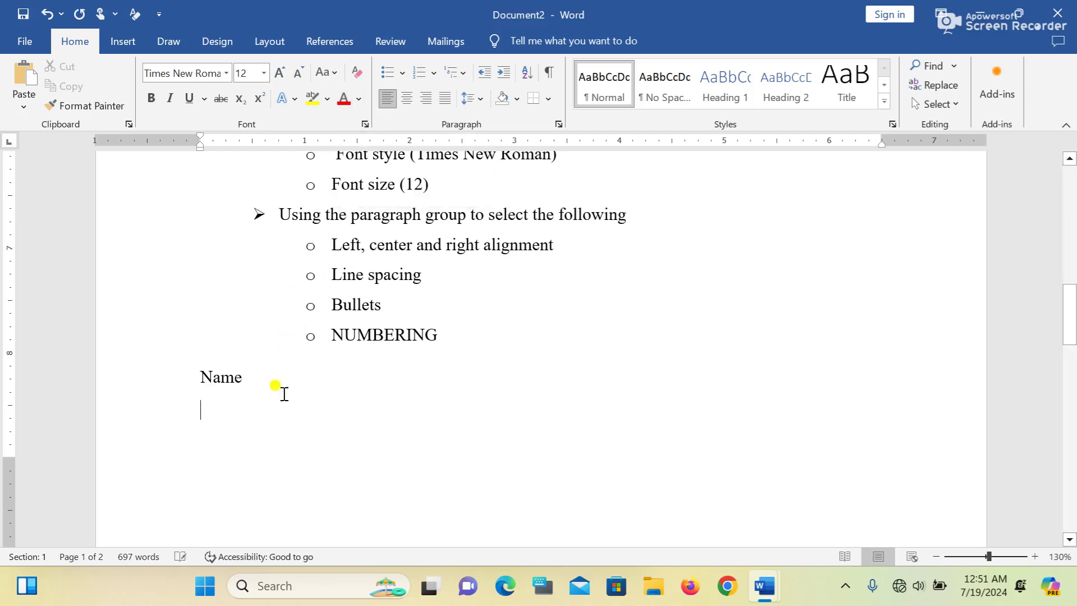
Enter a second line reading "Name" in red below the first one.
{"action": "type", "text": "Nane"}
{"action": "key", "text": "BackSpace"}
{"action": "key", "text": "BackSpace"}
{"action": "key", "text": "BackSpace"}
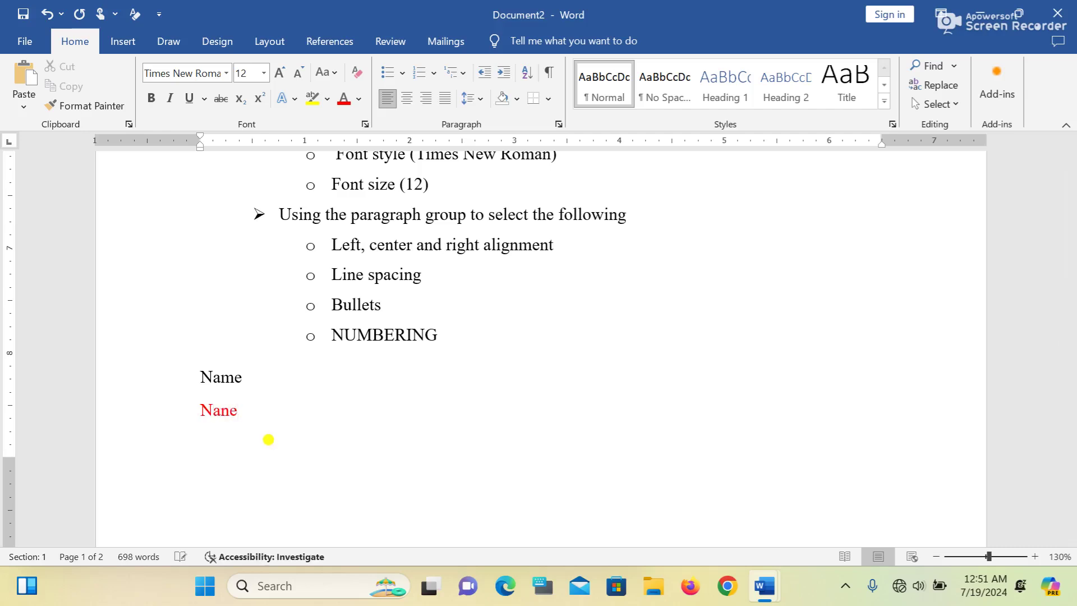
{"action": "type", "text": "ame"}
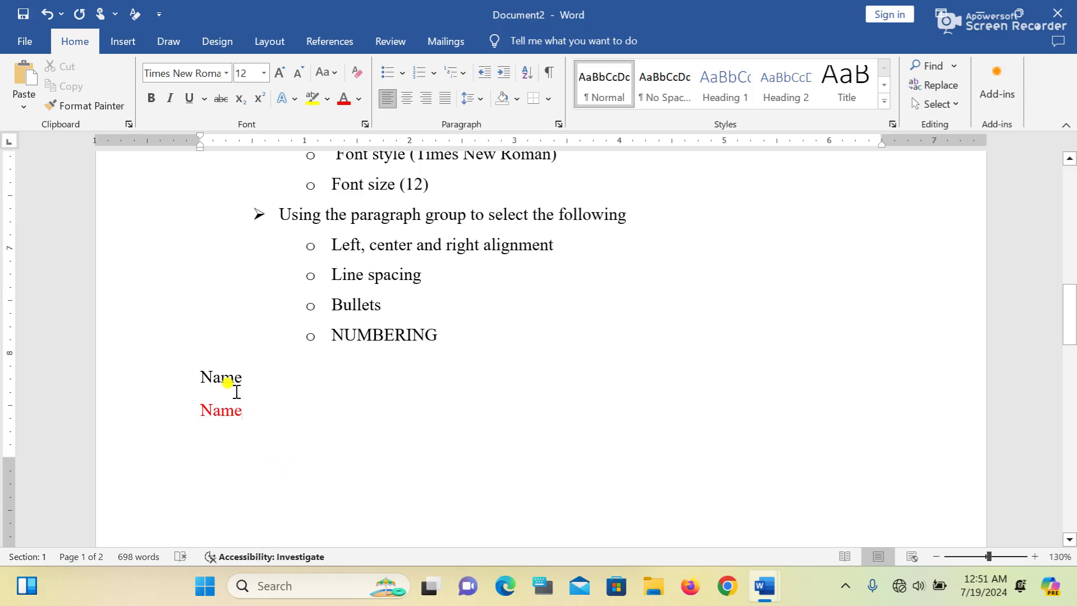
Change the font color of the first "Name" line to red and place the cursor below the second one.
{"action": "double_click", "coordinate": [220, 377]}
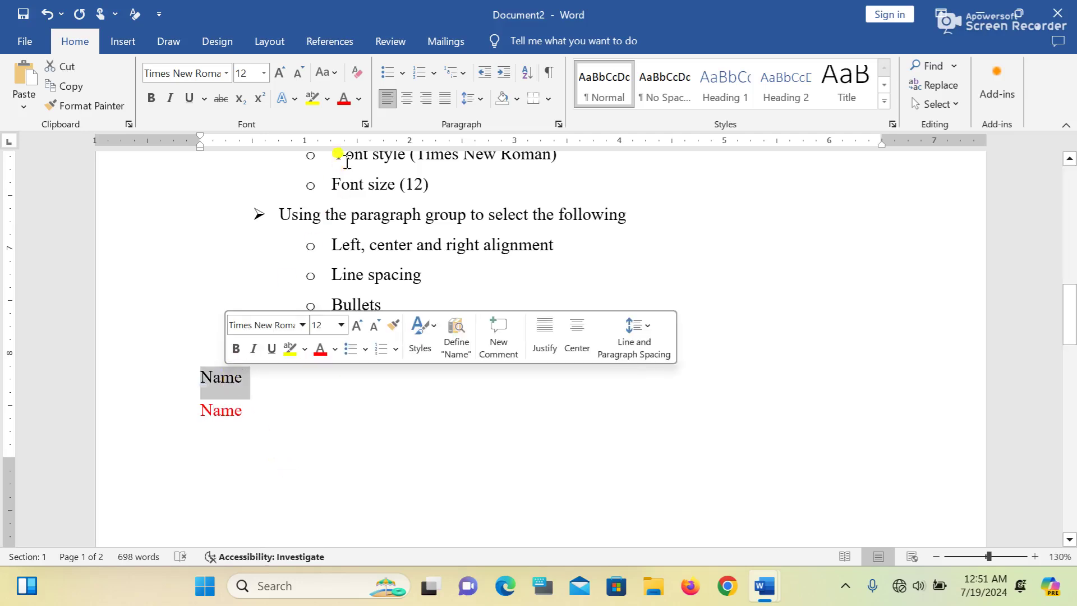
{"action": "left_click", "coordinate": [344, 99]}
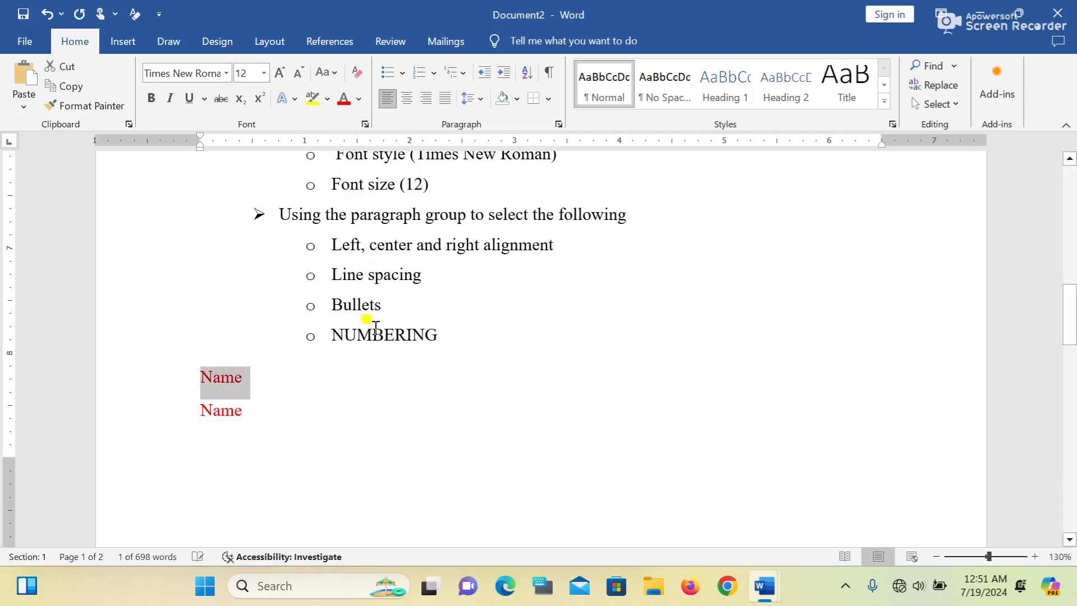
{"action": "left_click", "coordinate": [366, 434]}
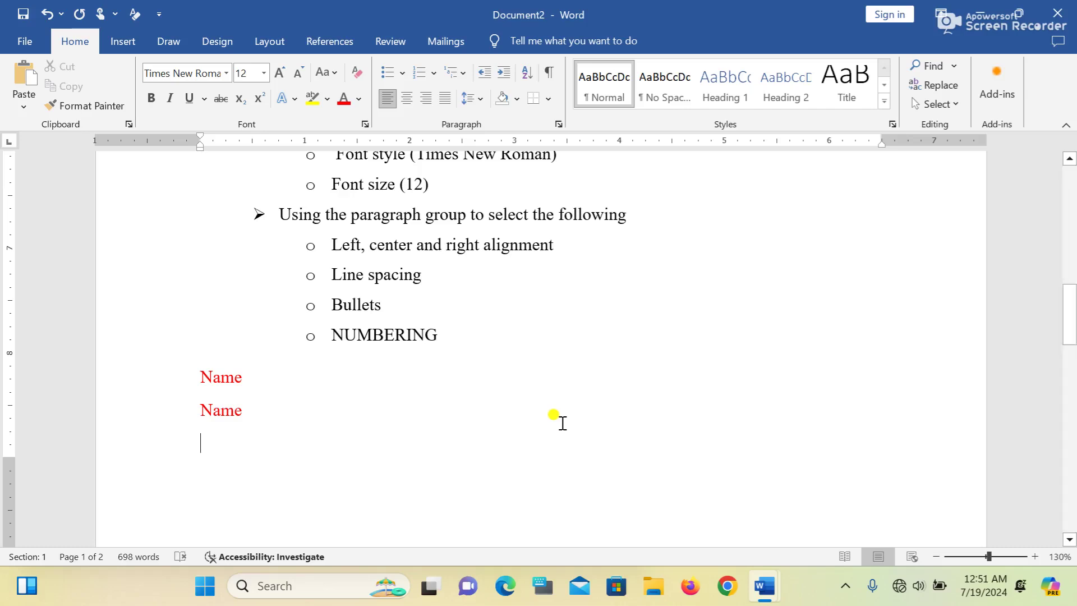
Set the line spacing of all the generated sample text on the second page to 2.0.
{"action": "scroll", "coordinate": [562, 421], "scroll_direction": "down", "scroll_amount": 10}
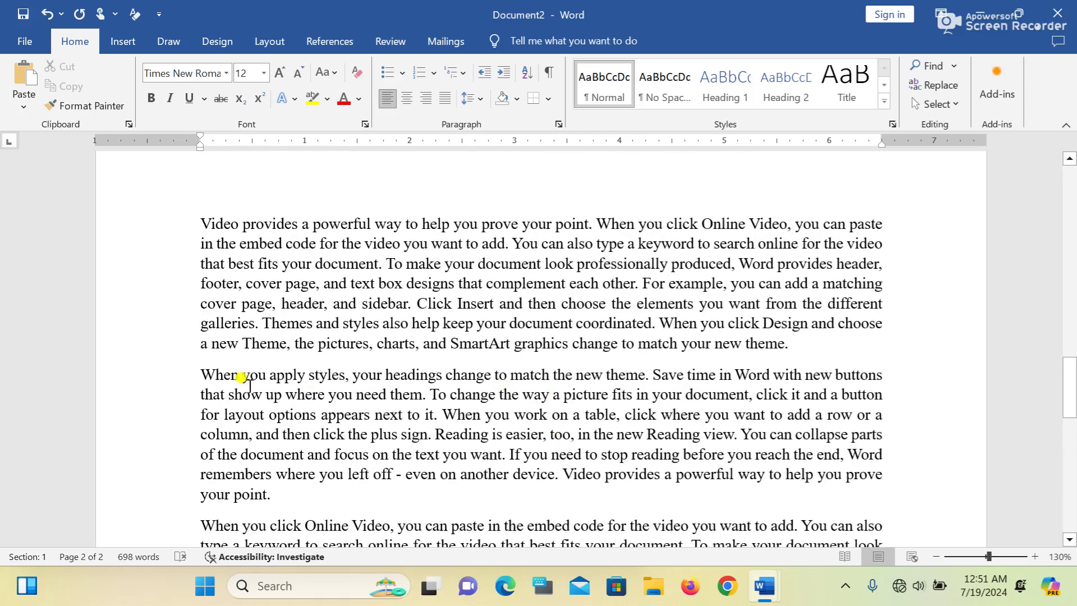
{"action": "left_click", "coordinate": [140, 373]}
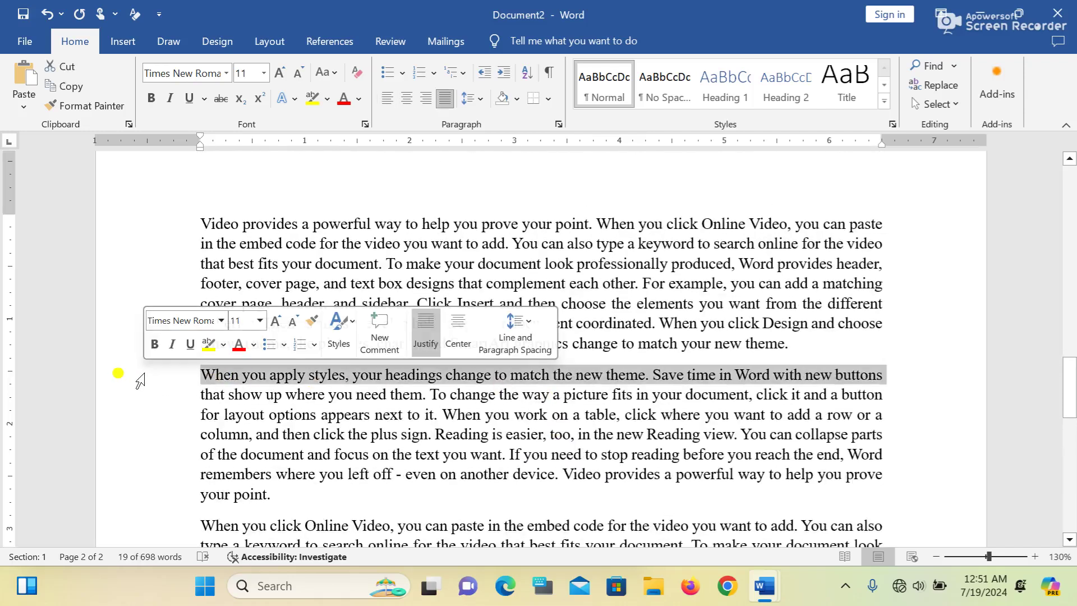
{"action": "left_click", "coordinate": [134, 403], "text": "shift"}
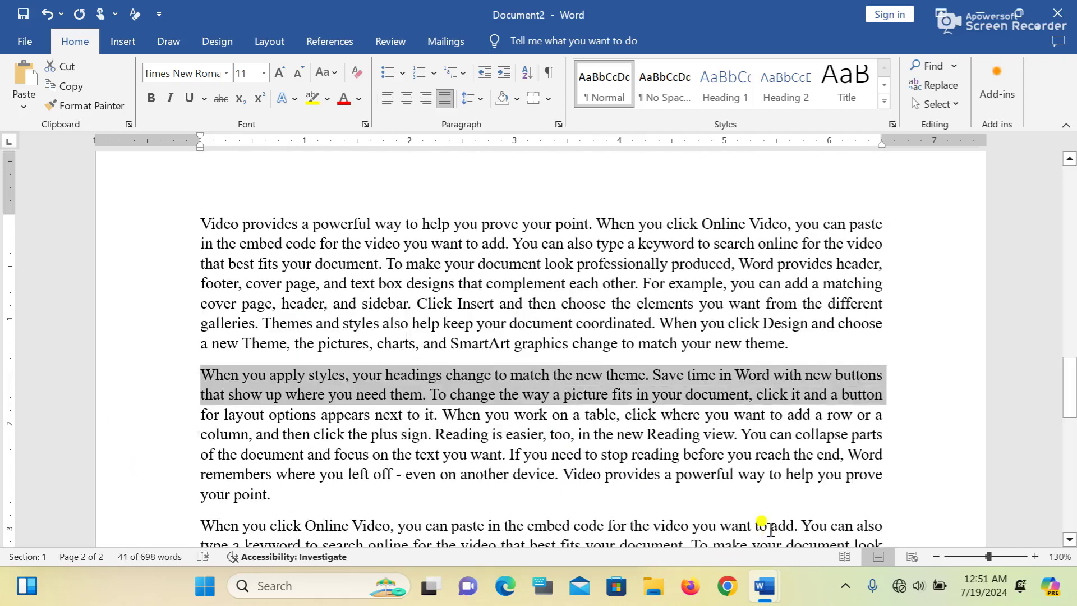
{"action": "key", "text": "ctrl+c"}
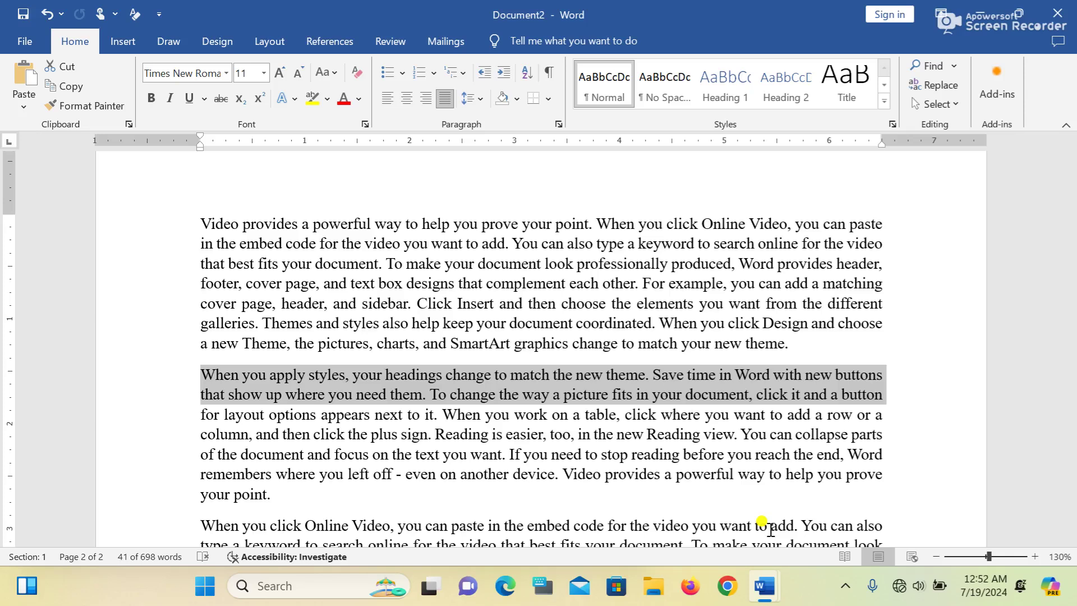
{"action": "scroll", "coordinate": [722, 446], "scroll_direction": "up", "scroll_amount": 8}
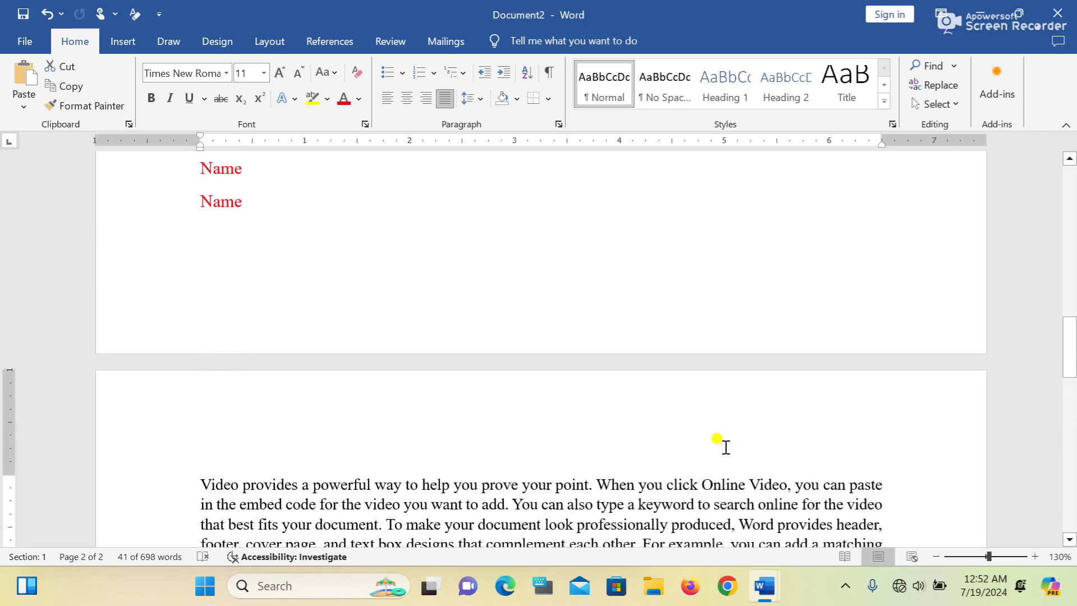
{"action": "scroll", "coordinate": [708, 447], "scroll_direction": "down", "scroll_amount": 8}
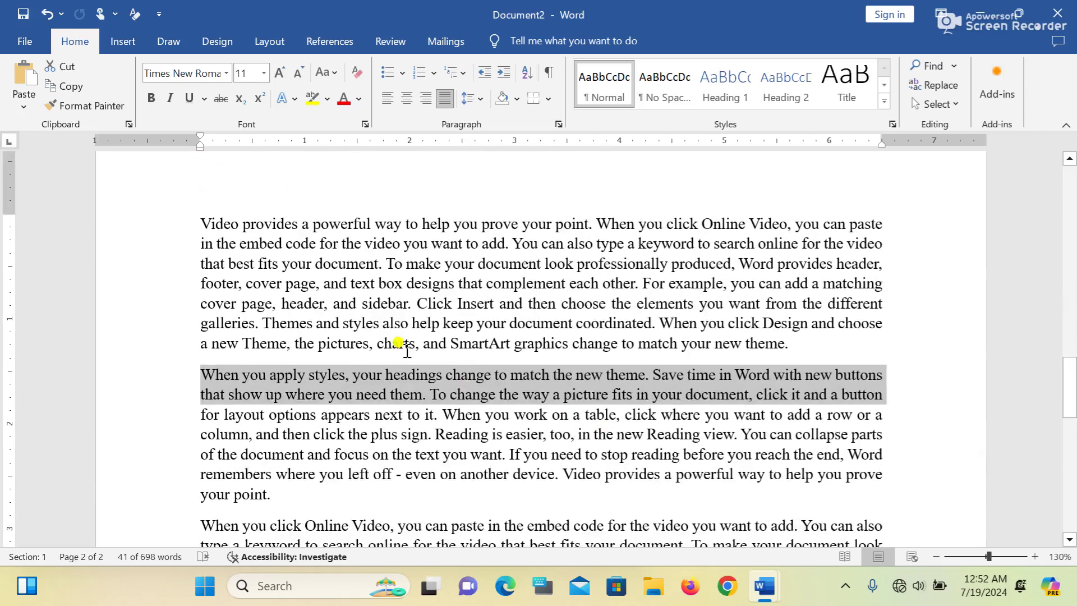
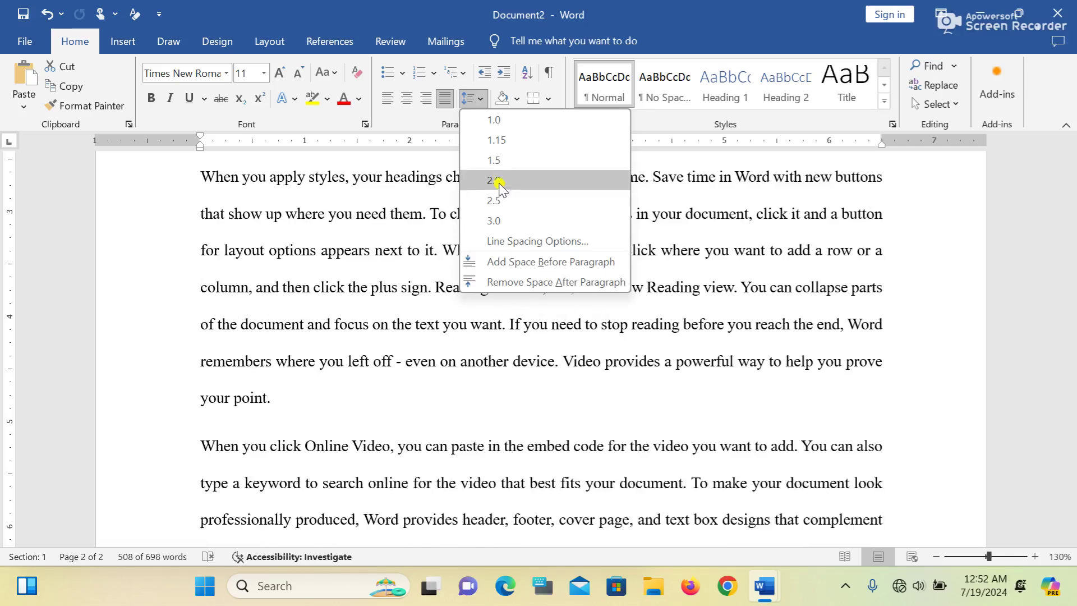
{"action": "left_click", "coordinate": [498, 181]}
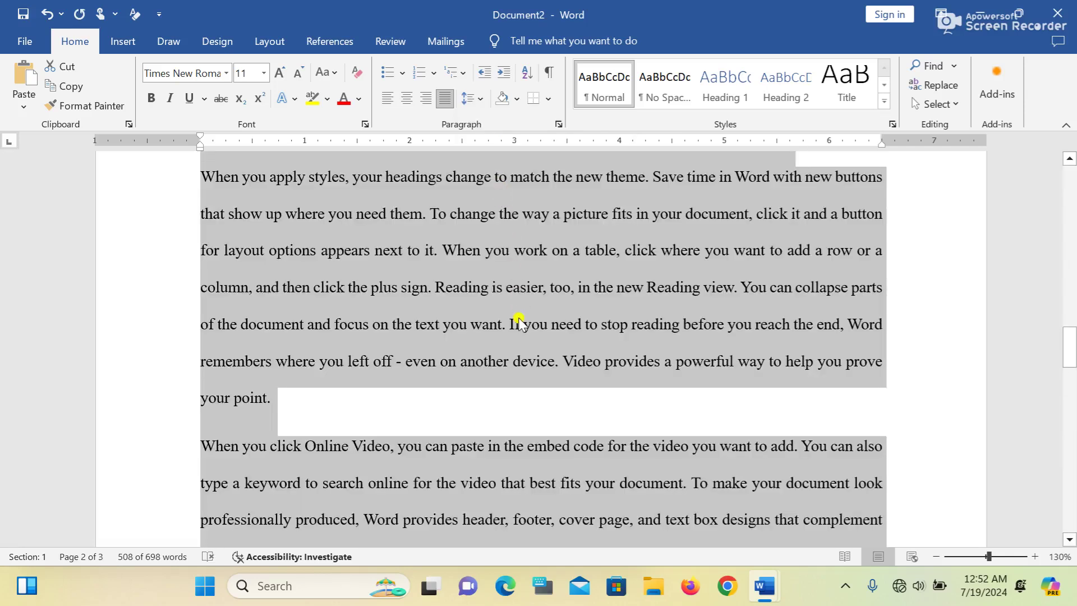
Delete all of the double-spaced sample text below the two "Name" lines.
{"action": "scroll", "coordinate": [519, 318], "scroll_direction": "down", "scroll_amount": 10}
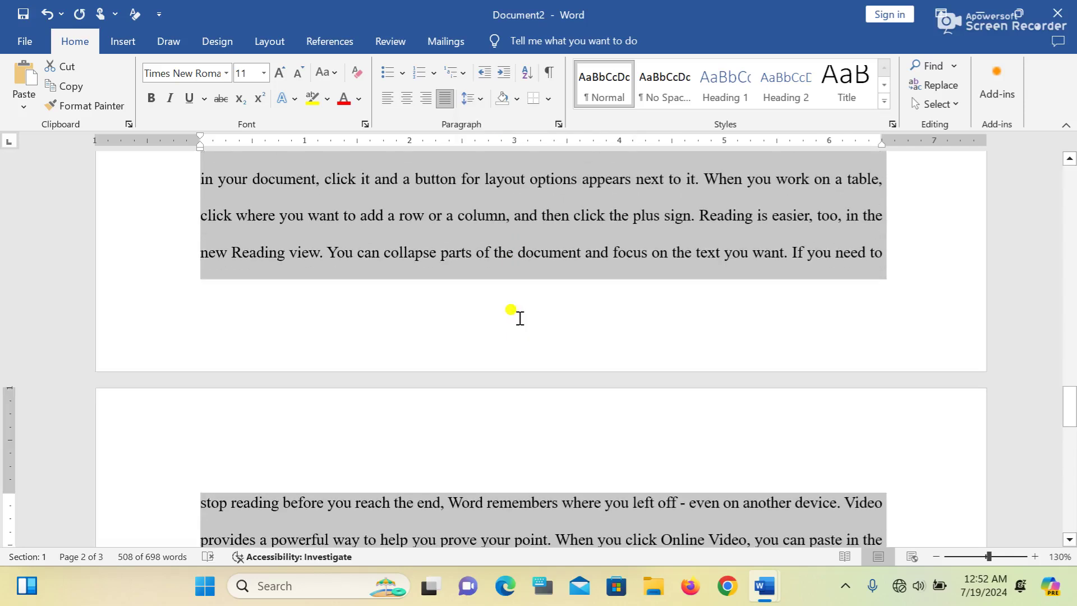
{"action": "key", "text": "Delete"}
{"action": "scroll", "coordinate": [513, 252], "scroll_direction": "up", "scroll_amount": 1}
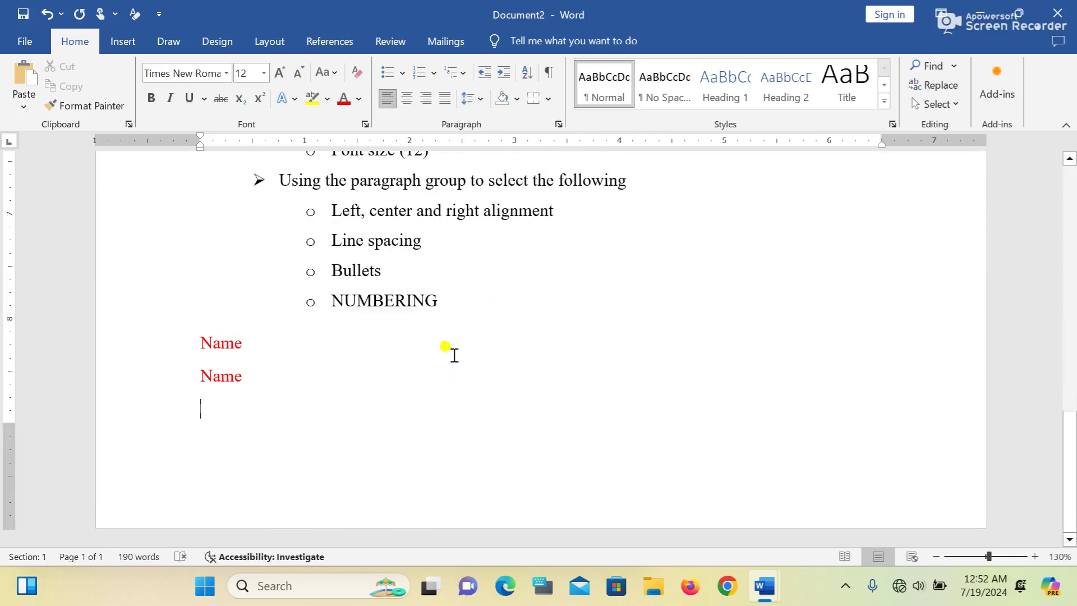
Set the empty line below the "Name" lines to 2.0 line spacing and generate sample paragraphs there with =rand(5,7).
{"action": "left_click", "coordinate": [476, 99]}
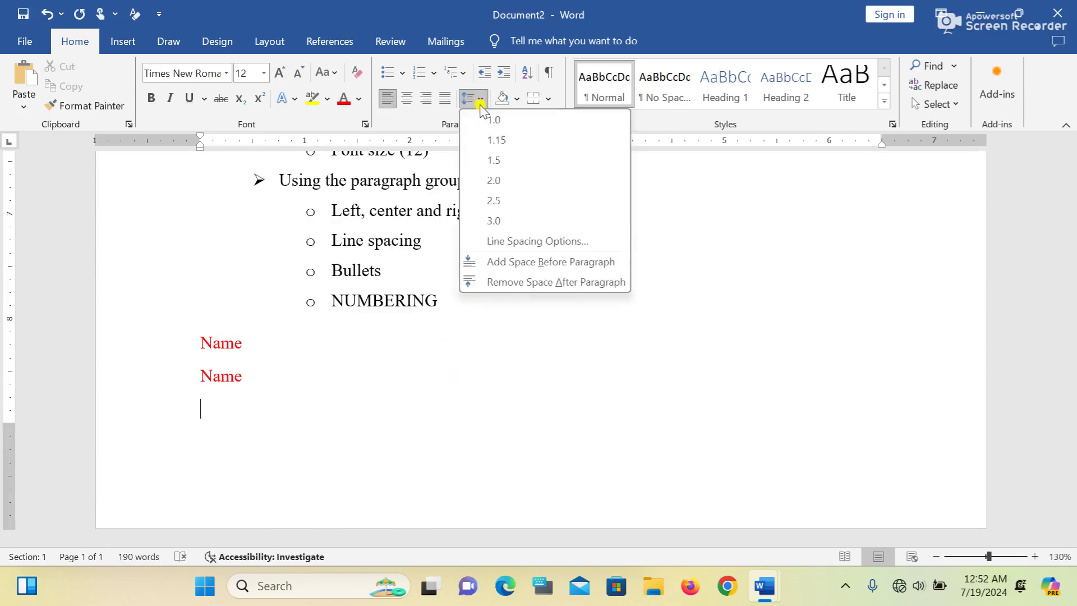
{"action": "left_click", "coordinate": [494, 180]}
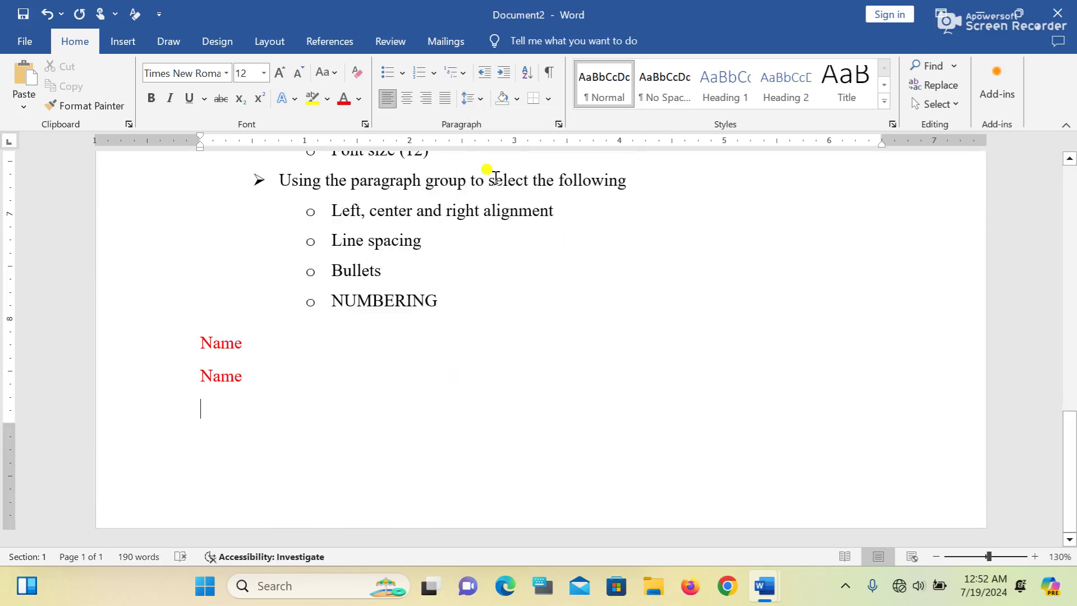
{"action": "type", "text": "="}
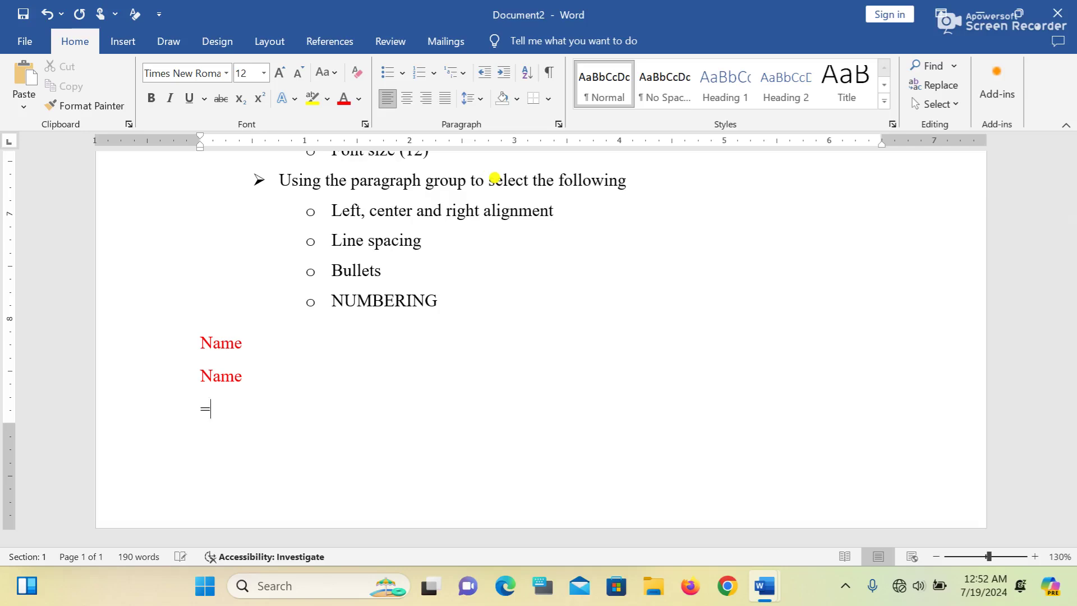
{"action": "type", "text": "rand(5,&"}
{"action": "key", "text": "BackSpace"}
{"action": "type", "text": "7)"}
{"action": "key", "text": "Return"}
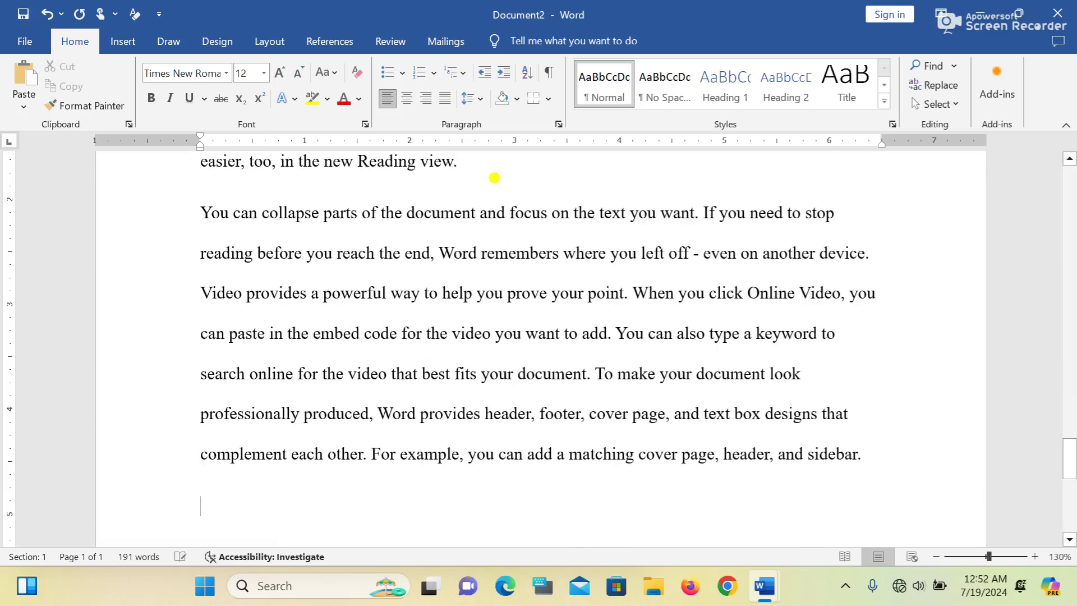
Review the double-spaced sample paragraphs from their end back up to the bullet list.
{"action": "scroll", "coordinate": [546, 213], "scroll_direction": "up", "scroll_amount": 1}
{"action": "scroll", "coordinate": [545, 213], "scroll_direction": "up", "scroll_amount": 10}
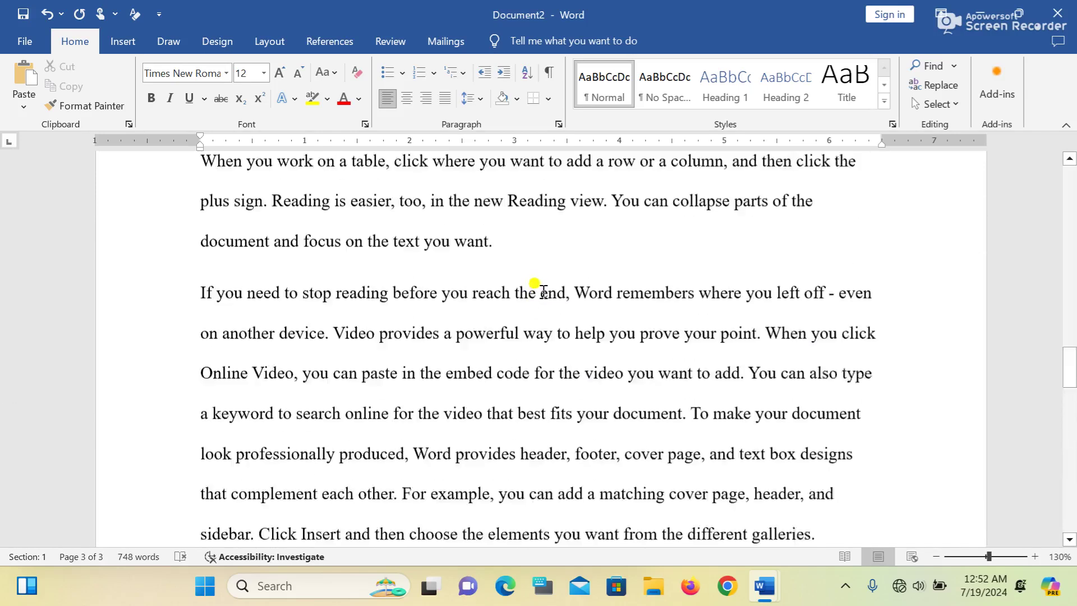
{"action": "scroll", "coordinate": [468, 292], "scroll_direction": "up", "scroll_amount": 8}
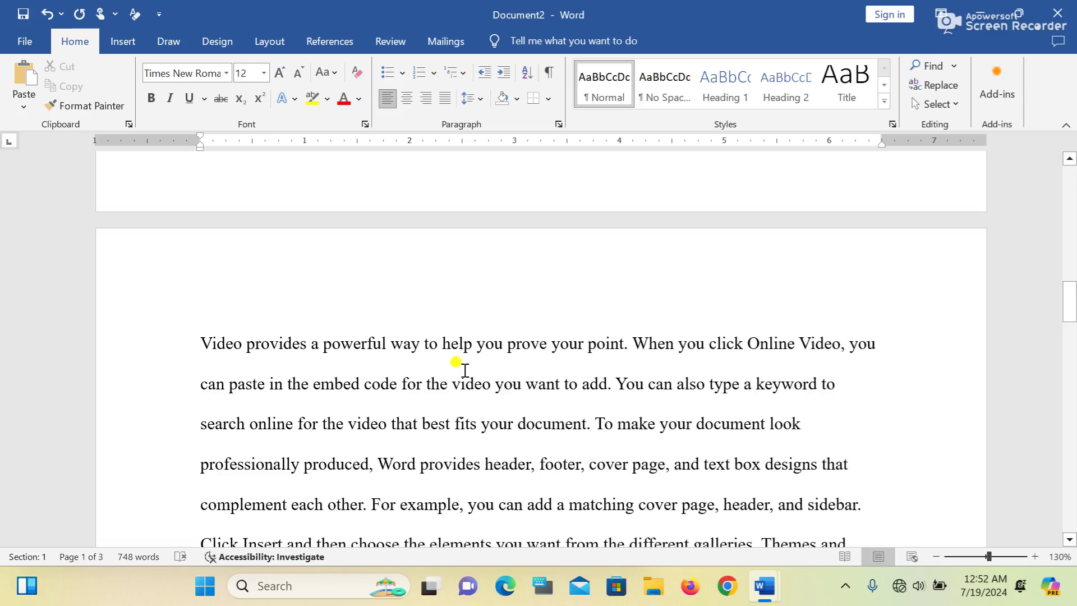
{"action": "scroll", "coordinate": [446, 380], "scroll_direction": "up", "scroll_amount": 3}
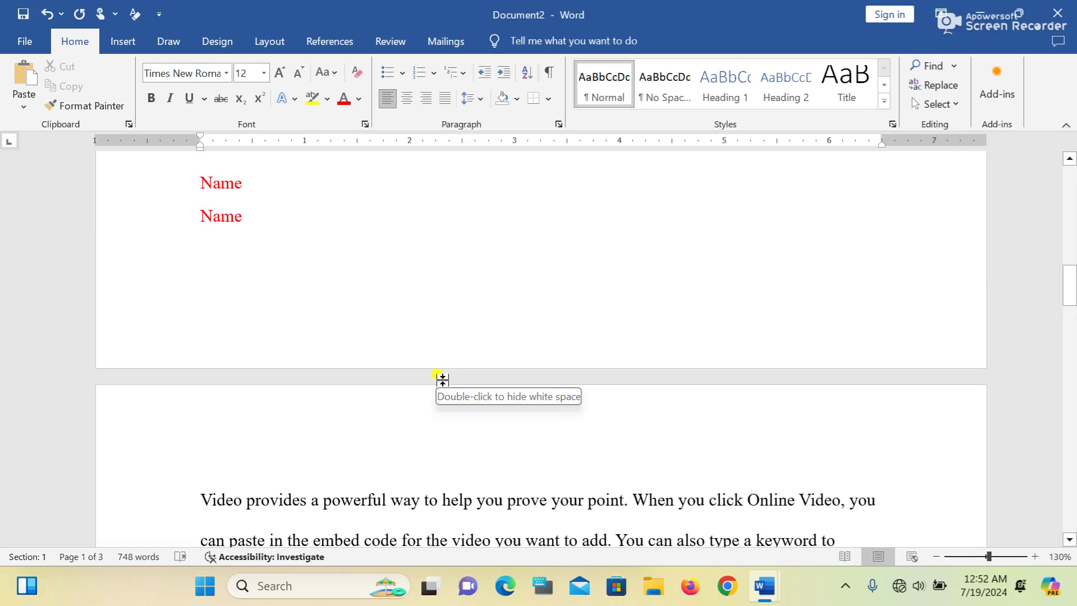
{"action": "scroll", "coordinate": [521, 469], "scroll_direction": "down", "scroll_amount": 2}
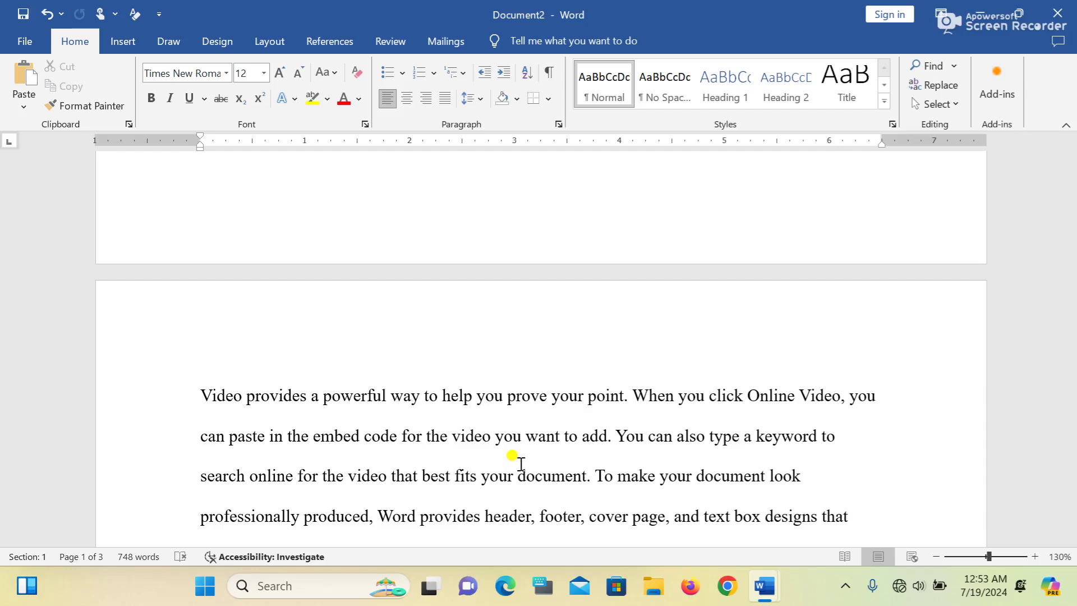
{"action": "scroll", "coordinate": [521, 465], "scroll_direction": "up", "scroll_amount": 6}
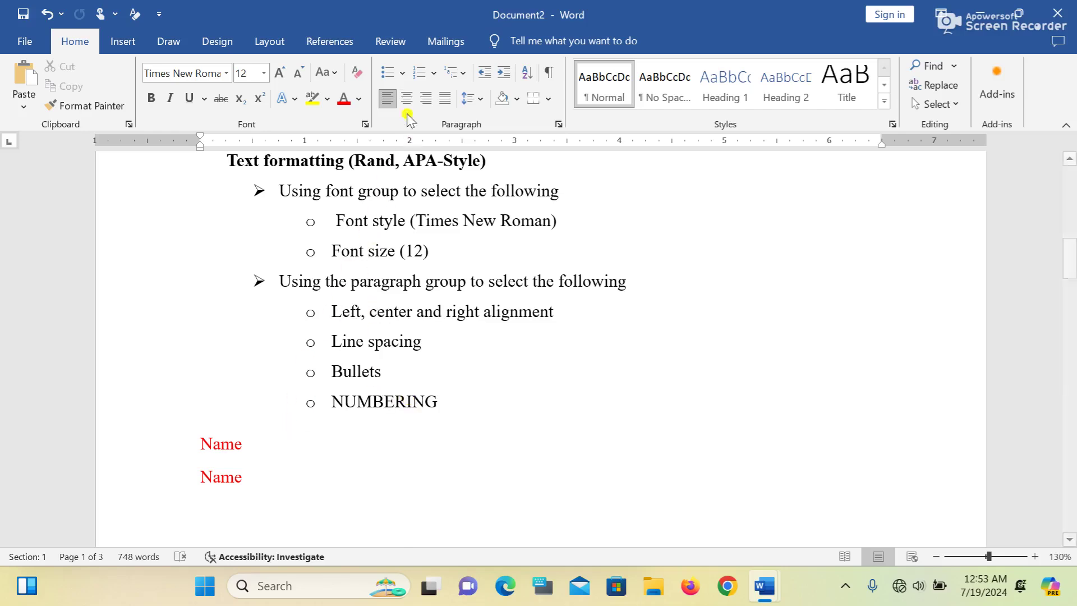
Add an empty line after the last sample paragraph and start a solid round bullet list on it.
{"action": "scroll", "coordinate": [297, 446], "scroll_direction": "down", "scroll_amount": 10}
{"action": "scroll", "coordinate": [306, 452], "scroll_direction": "down", "scroll_amount": 15}
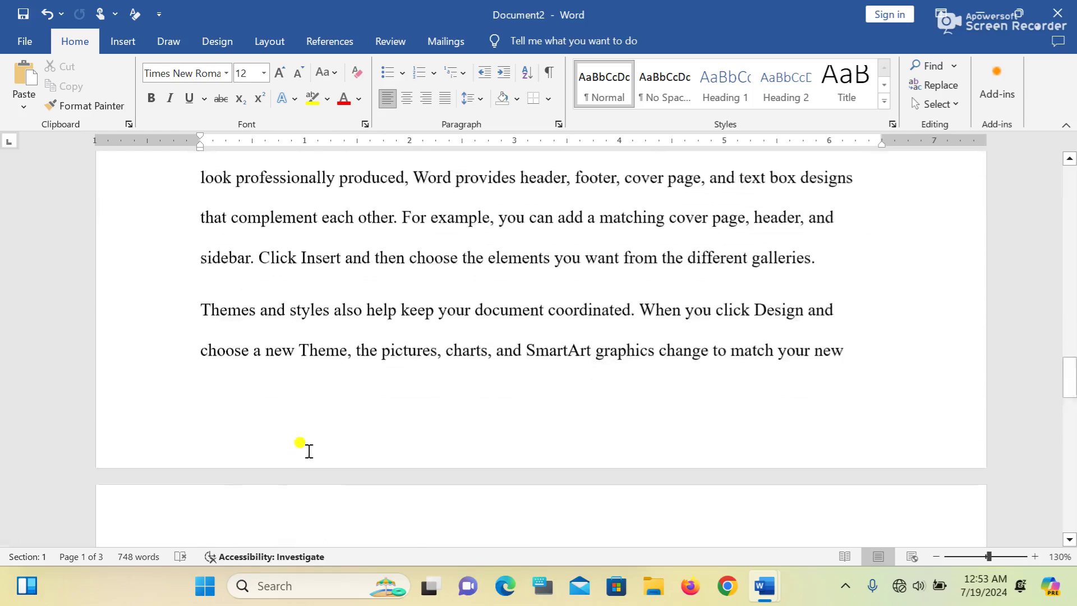
{"action": "scroll", "coordinate": [308, 449], "scroll_direction": "up", "scroll_amount": 3}
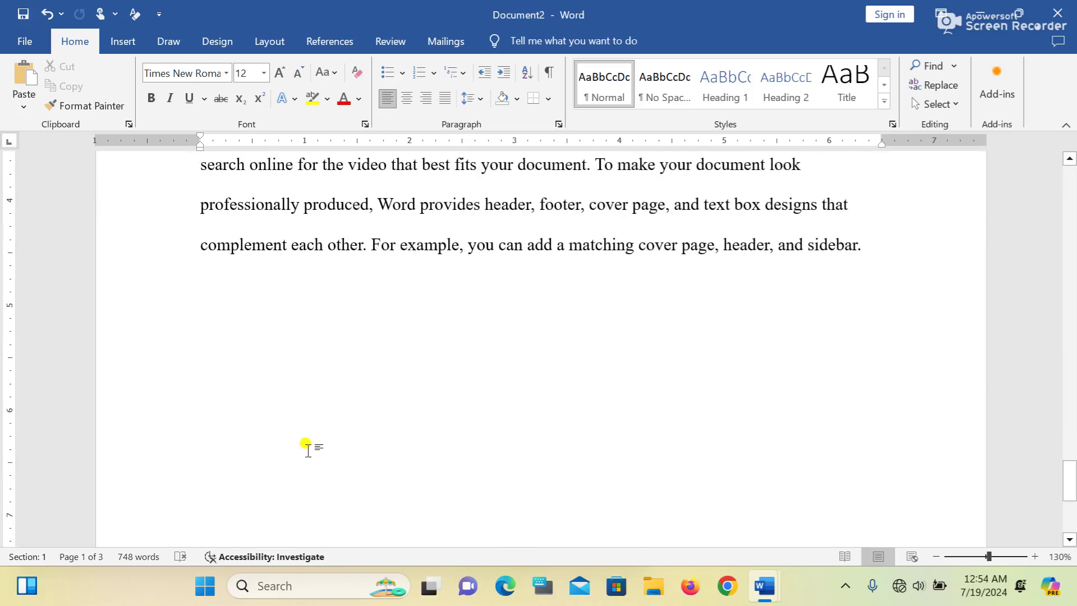
{"action": "key", "text": "Return"}
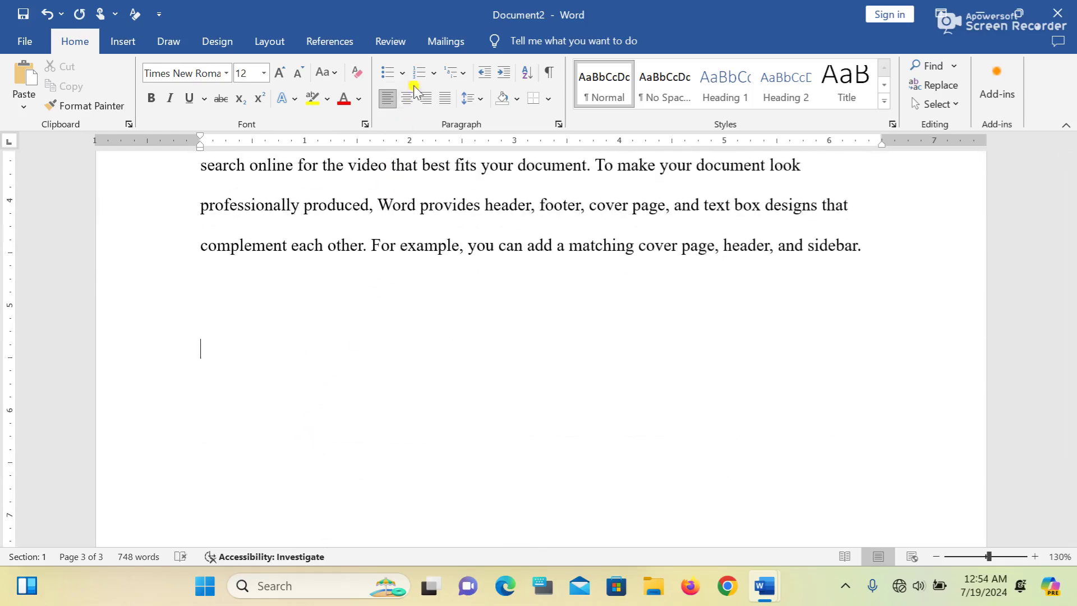
{"action": "left_click", "coordinate": [402, 73]}
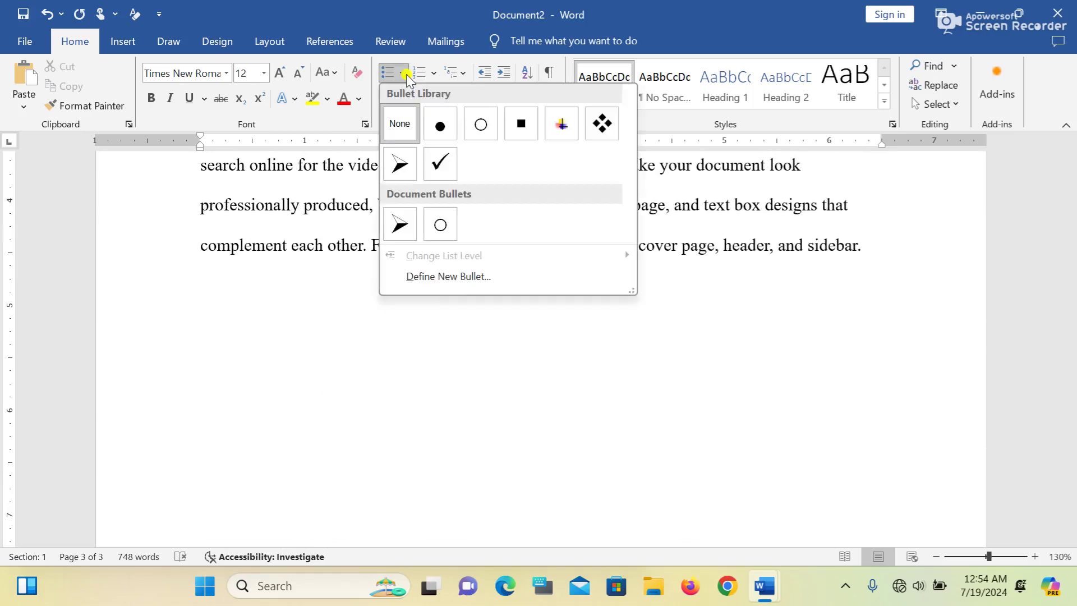
{"action": "left_click", "coordinate": [455, 118]}
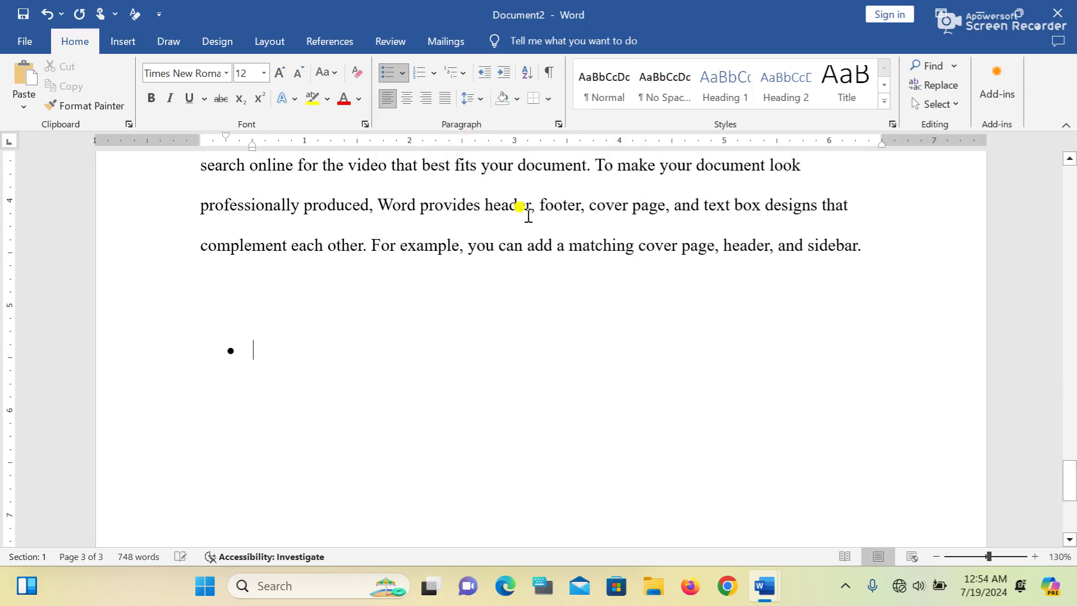
Enter "Name" and a sample first name as two bullet items, and end the bullet list on the line below.
{"action": "type", "text": "name"}
{"action": "key", "text": "Return"}
{"action": "type", "text": "kofi"}
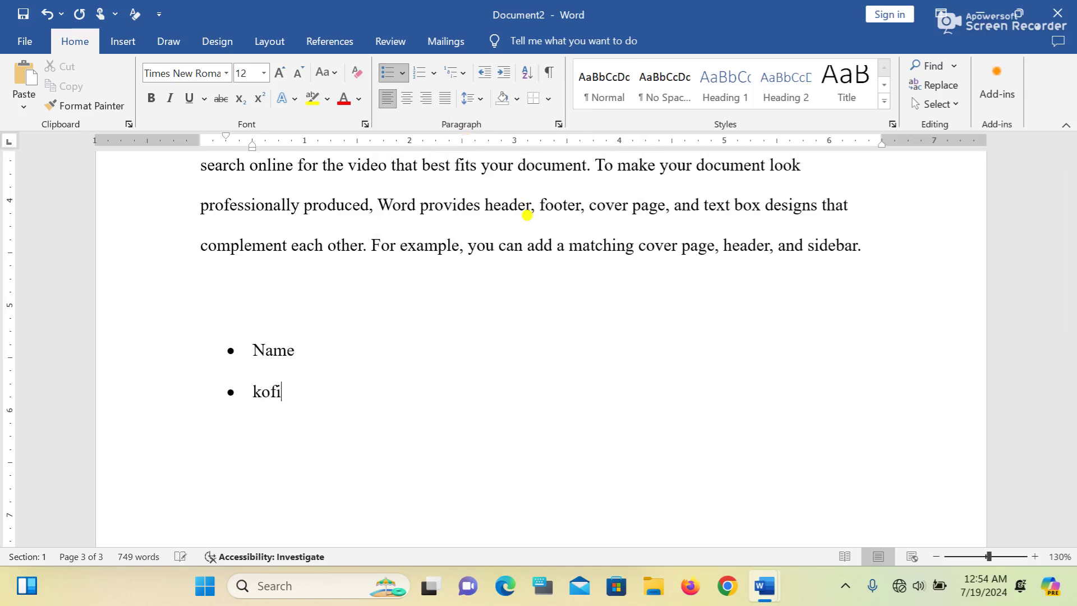
{"action": "key", "text": "Return"}
{"action": "key", "text": "Return"}
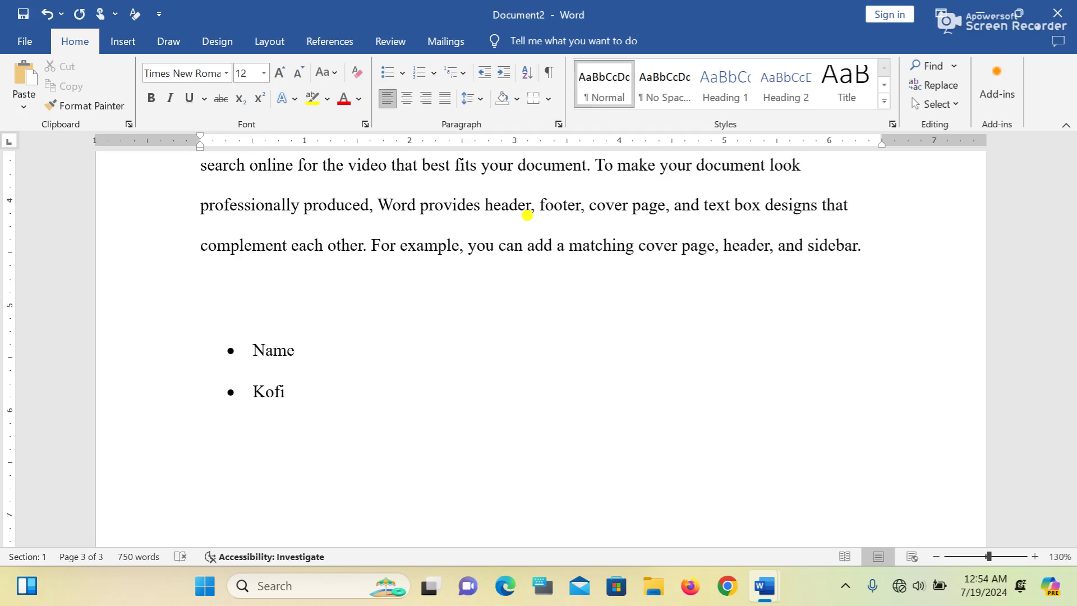
{"action": "key", "text": "BackSpace"}
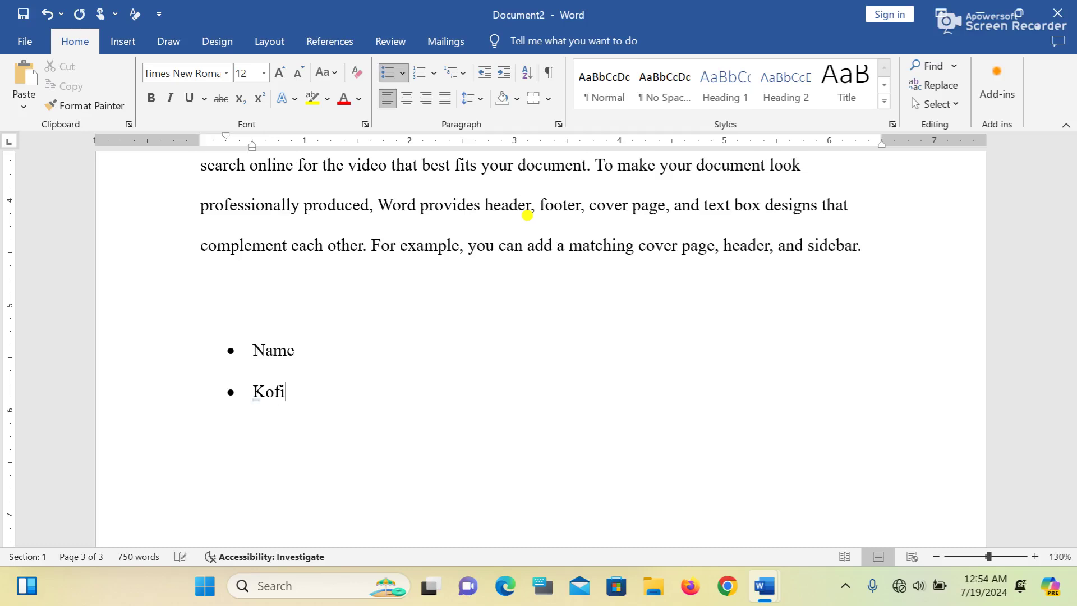
{"action": "key", "text": "Return"}
{"action": "key", "text": "Return"}
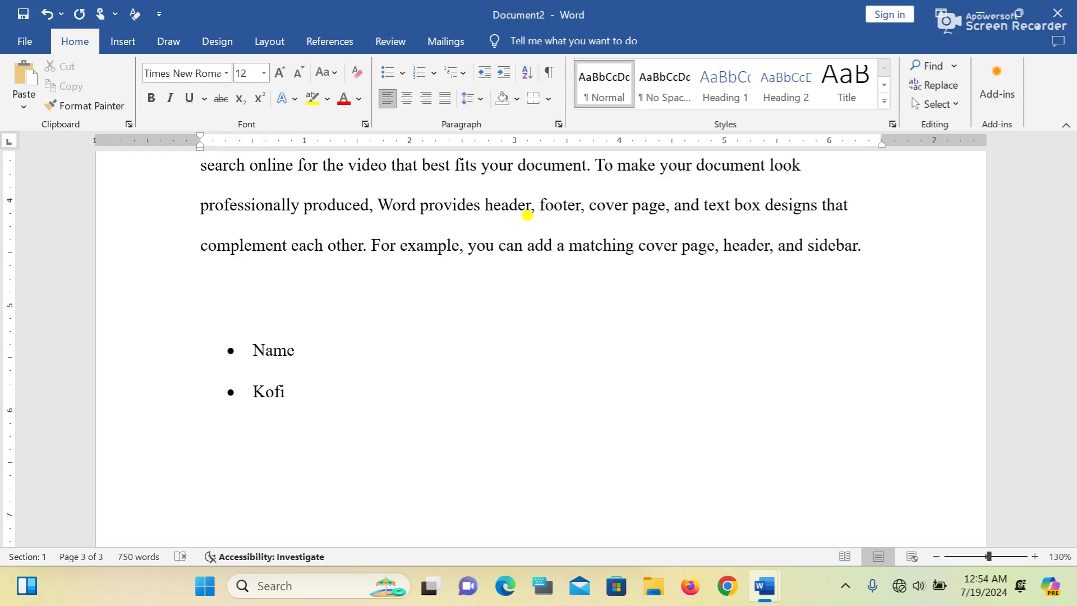
Create a 1., 2., 3. style numbered list below the bullets with "Name" and a sample first name, and end the list.
{"action": "left_click", "coordinate": [434, 73]}
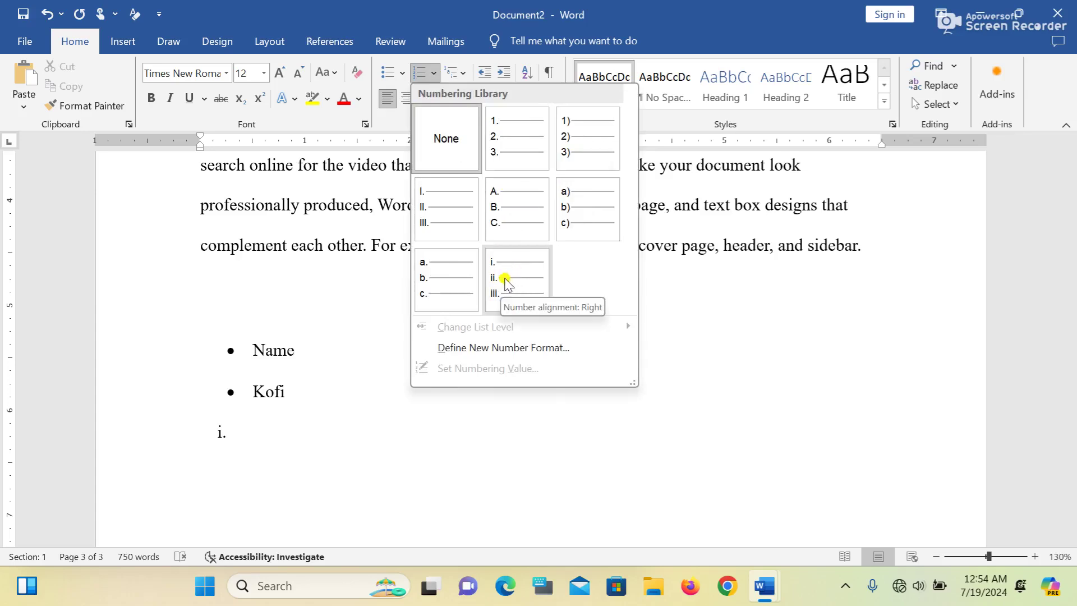
{"action": "left_click", "coordinate": [520, 157]}
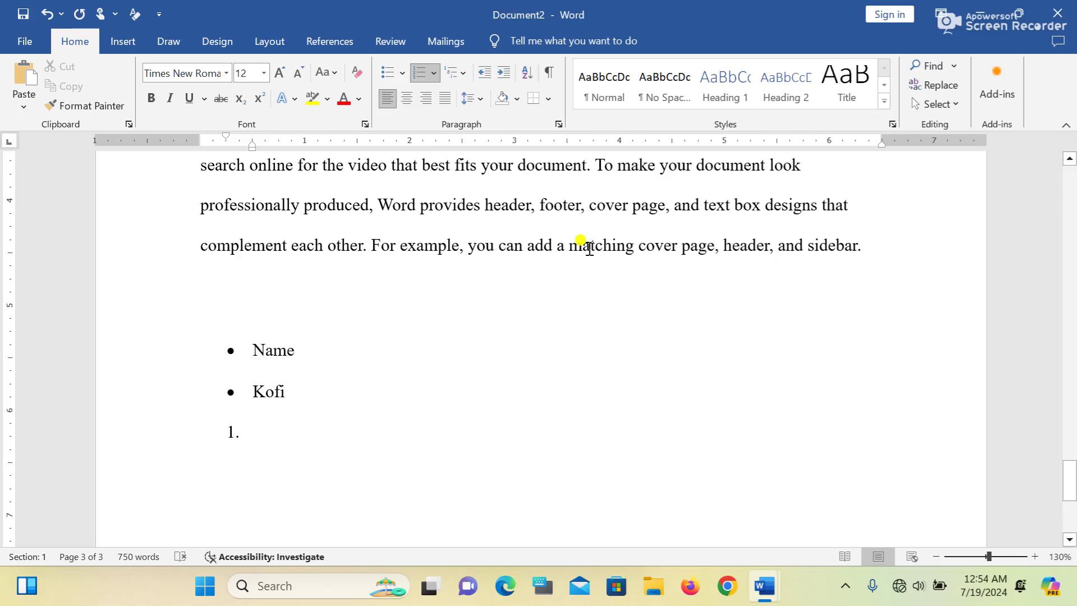
{"action": "type", "text": "name"}
{"action": "key", "text": "Return"}
{"action": "type", "text": "kofi"}
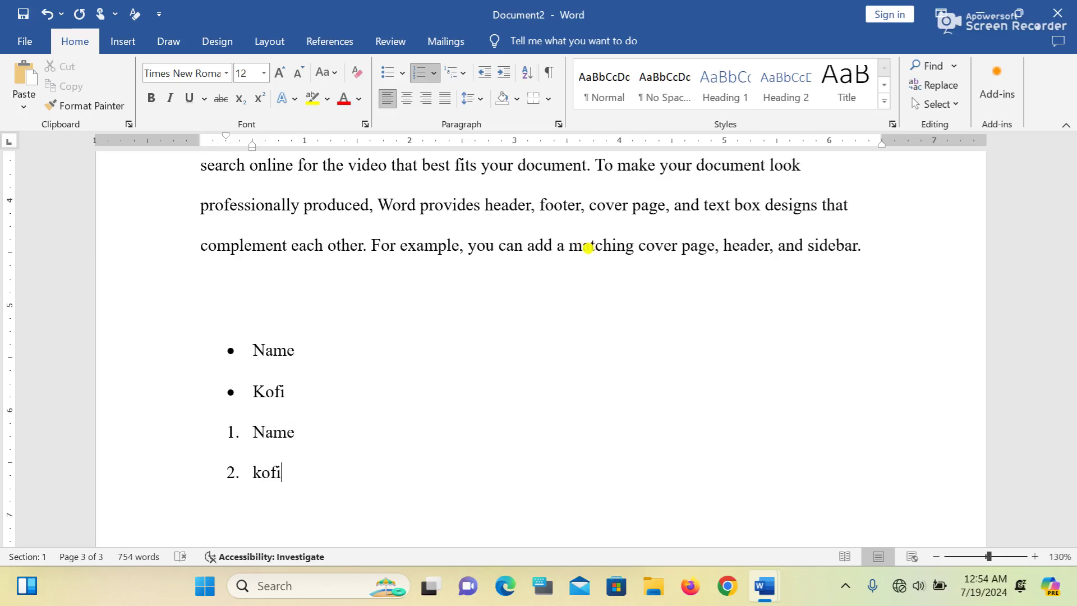
{"action": "key", "text": "Return"}
{"action": "key", "text": "Return"}
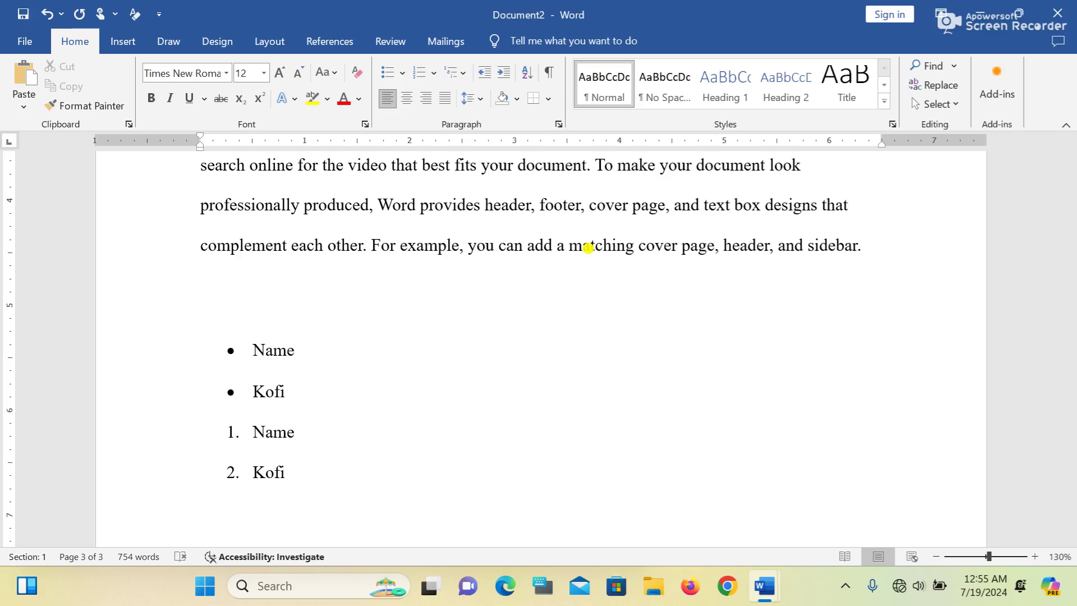
Review the "Text formatting (Rand, APA-Style)" outline on the first page down to its NUMBERING item.
{"action": "scroll", "coordinate": [500, 337], "scroll_direction": "up", "scroll_amount": 15}
{"action": "scroll", "coordinate": [504, 342], "scroll_direction": "up", "scroll_amount": 15}
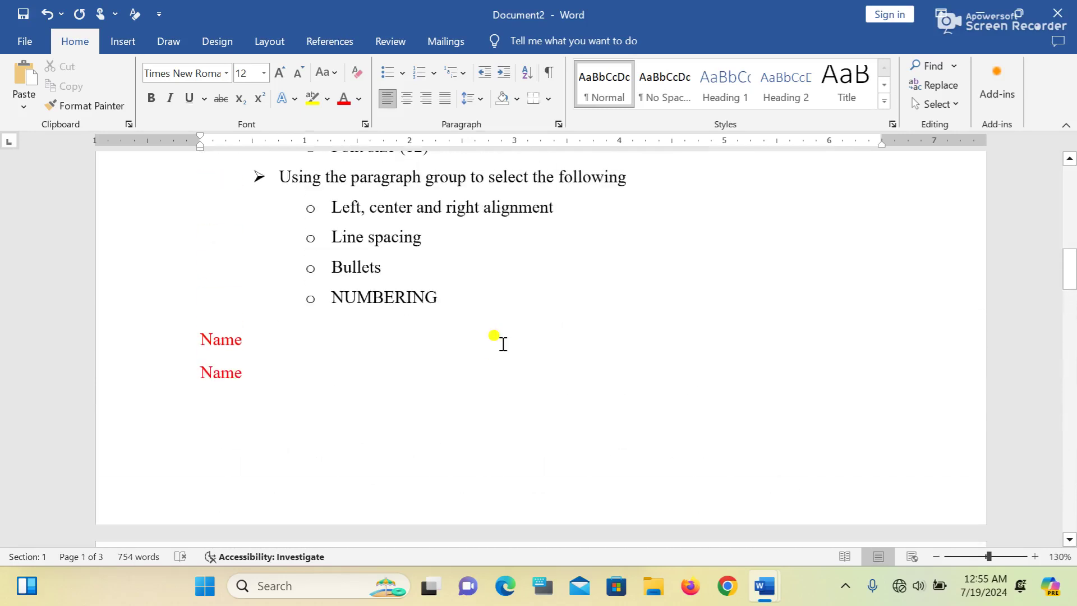
{"action": "scroll", "coordinate": [503, 344], "scroll_direction": "up", "scroll_amount": 3}
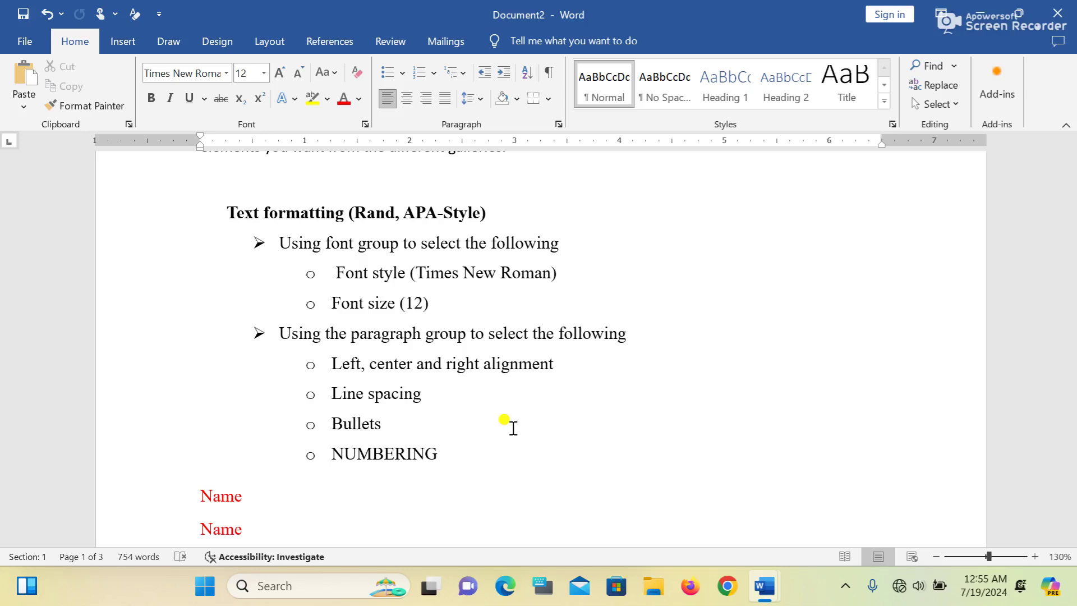
{"action": "key", "text": "ctrl+z"}
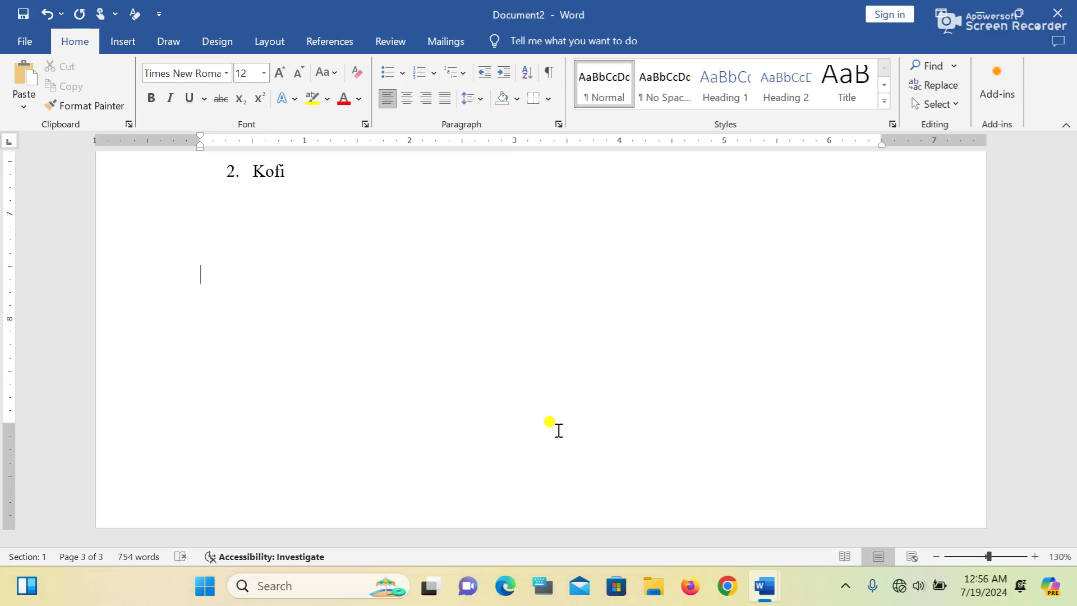
{"action": "key", "text": "ctrl+alt+v"}
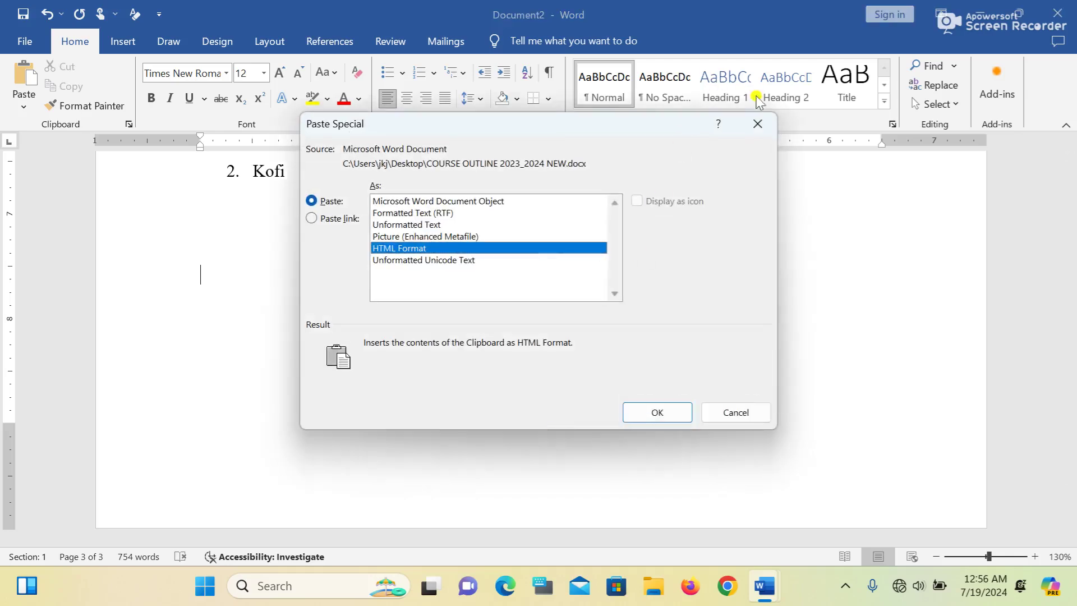
{"action": "left_click", "coordinate": [756, 124]}
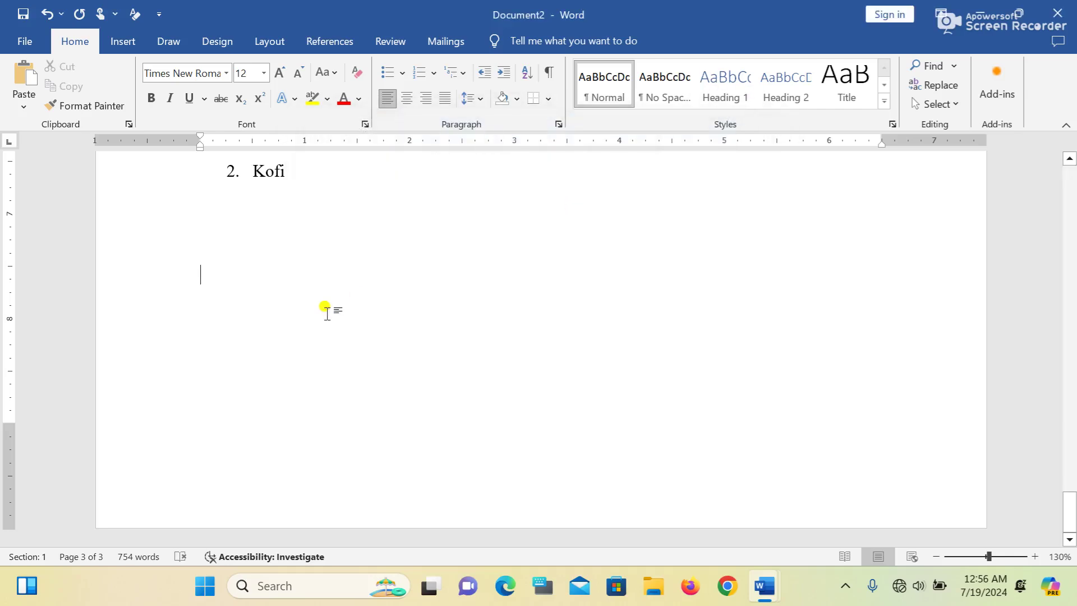
Paste the copied course outline section on the empty line below the numbered list and read through its clipboard, layout and insert topics.
{"action": "key", "text": "ctrl+v"}
{"action": "scroll", "coordinate": [327, 313], "scroll_direction": "up", "scroll_amount": 7}
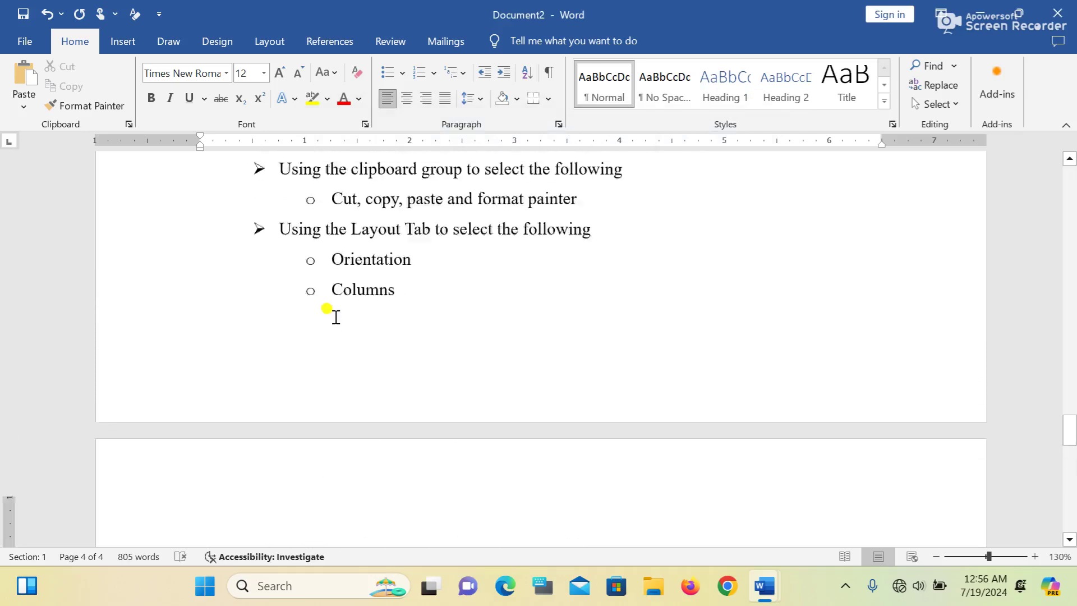
{"action": "scroll", "coordinate": [337, 331], "scroll_direction": "down", "scroll_amount": 3}
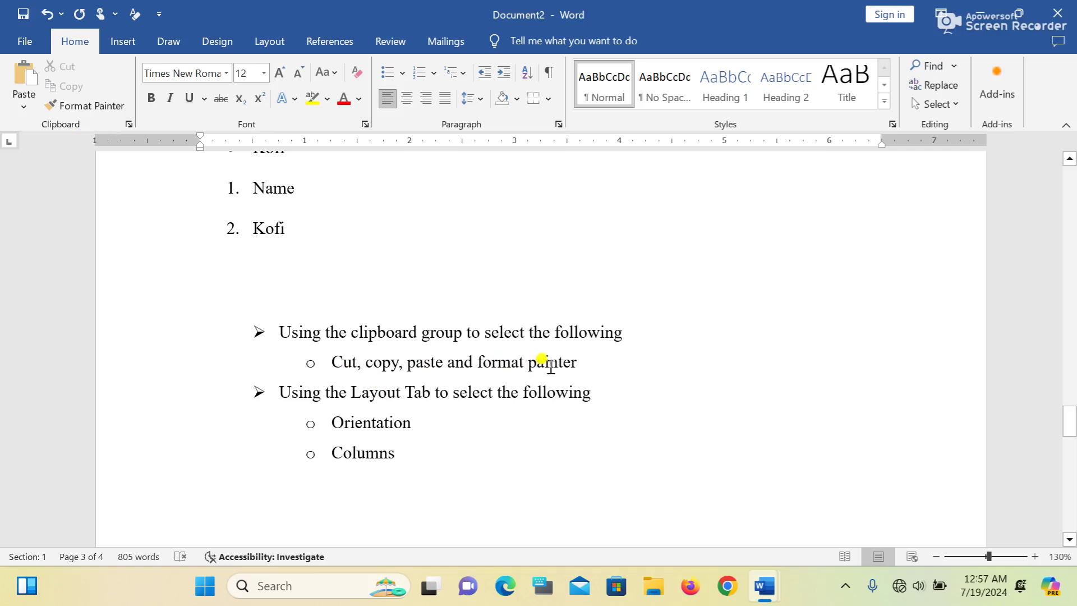
{"action": "scroll", "coordinate": [297, 387], "scroll_direction": "down", "scroll_amount": 3}
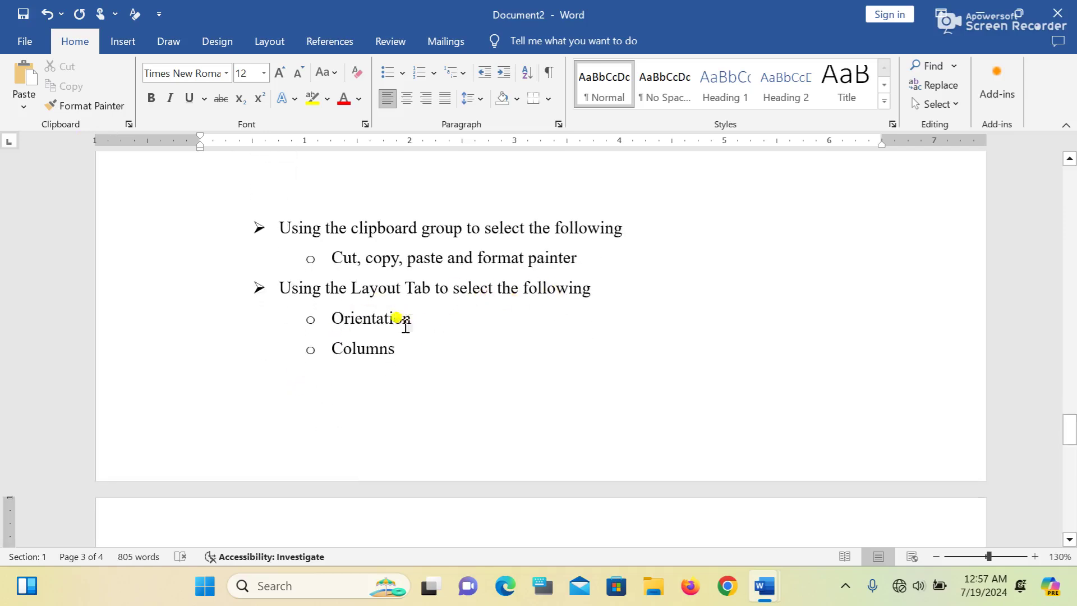
{"action": "scroll", "coordinate": [399, 337], "scroll_direction": "down", "scroll_amount": 2}
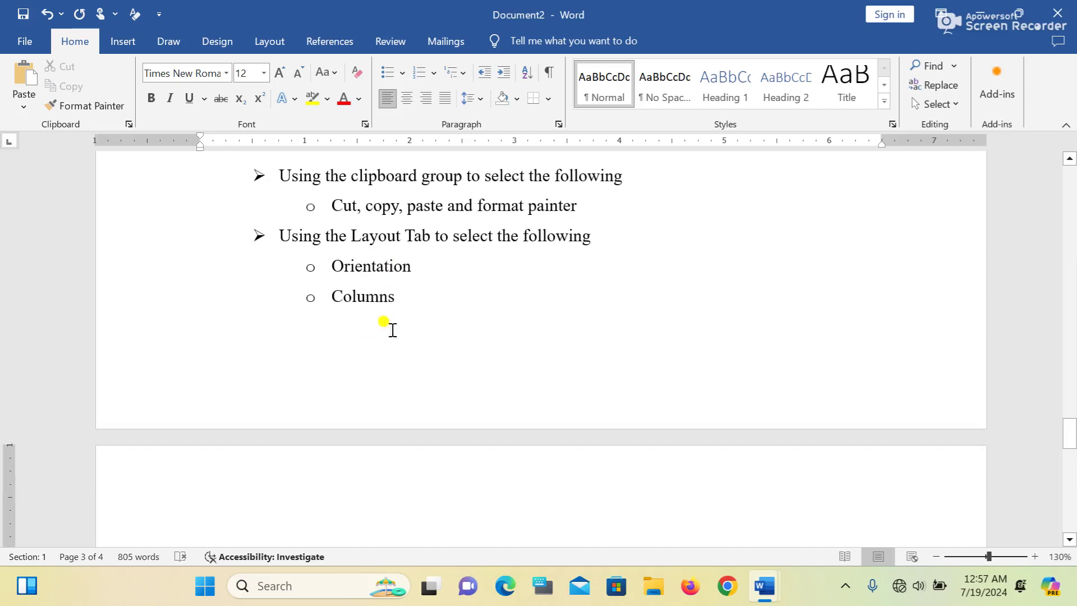
{"action": "scroll", "coordinate": [392, 301], "scroll_direction": "down", "scroll_amount": 6}
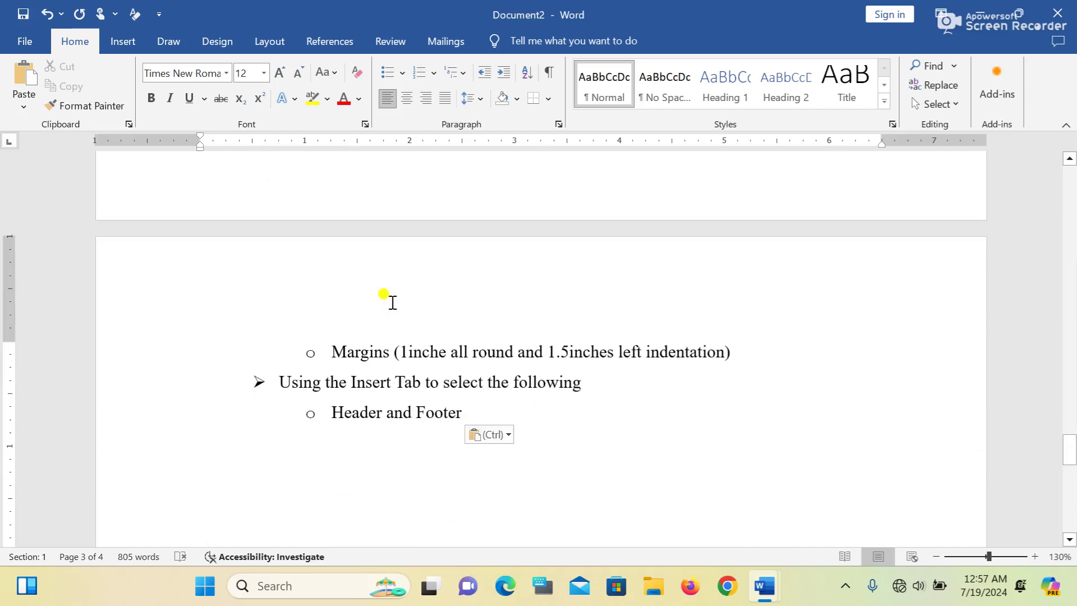